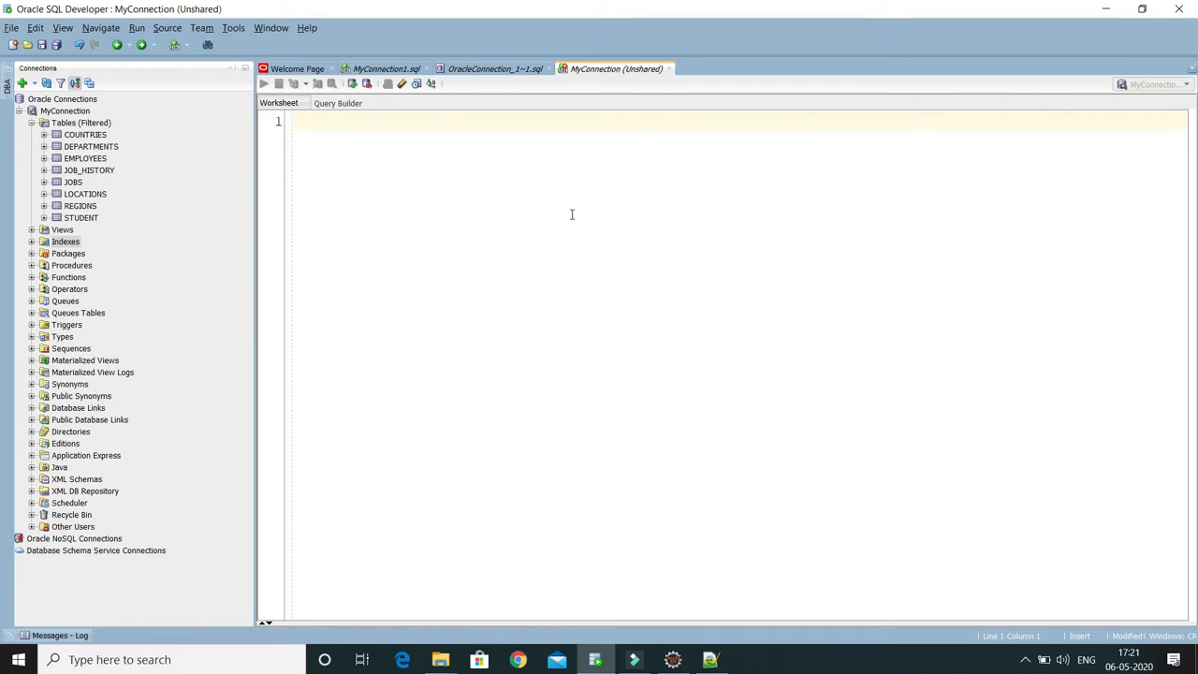
Open the Code Templates page of the Code Editor preferences.
click(236, 28)
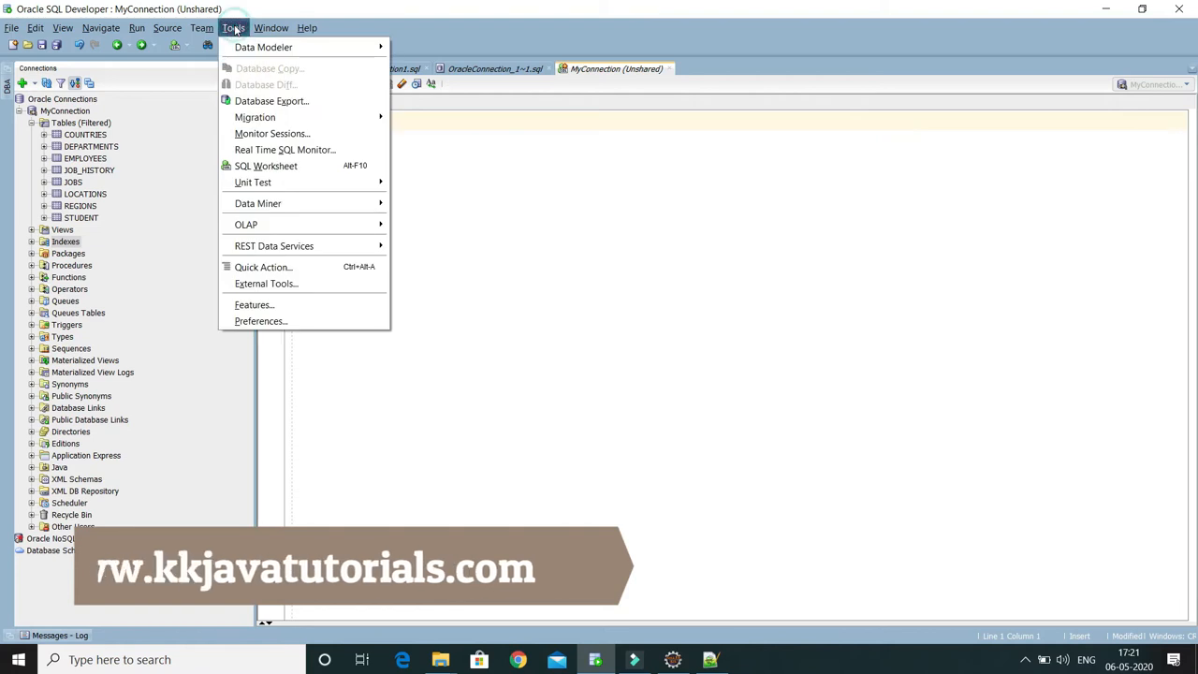
click(259, 324)
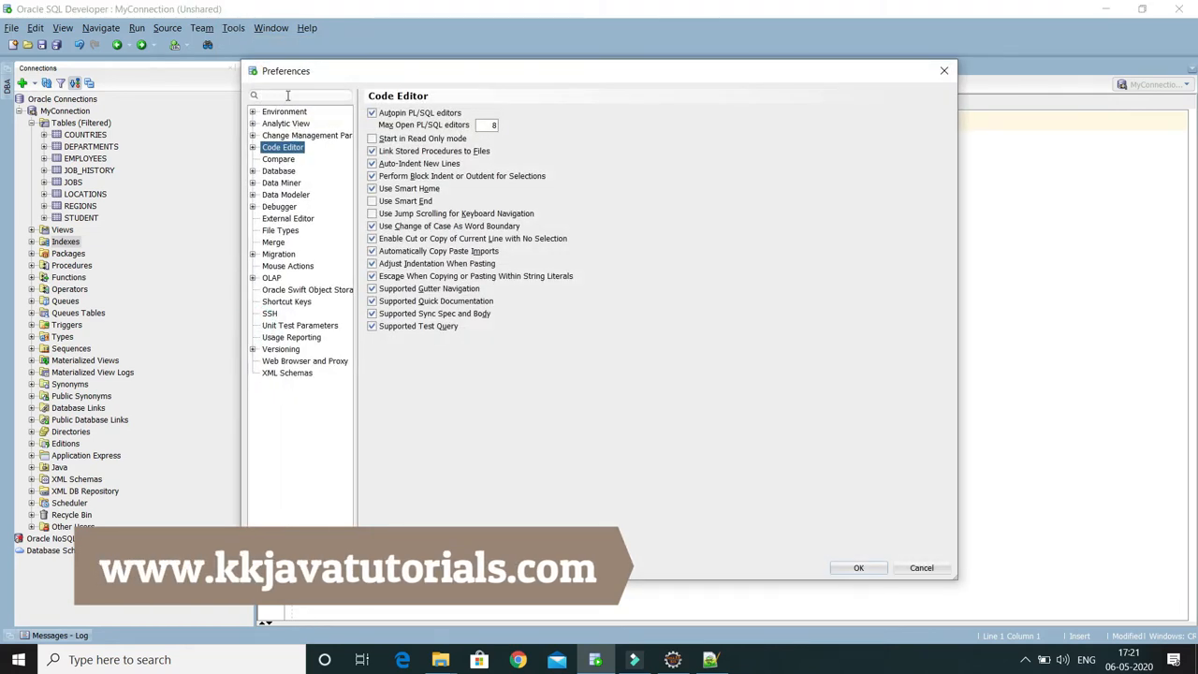
click(253, 147)
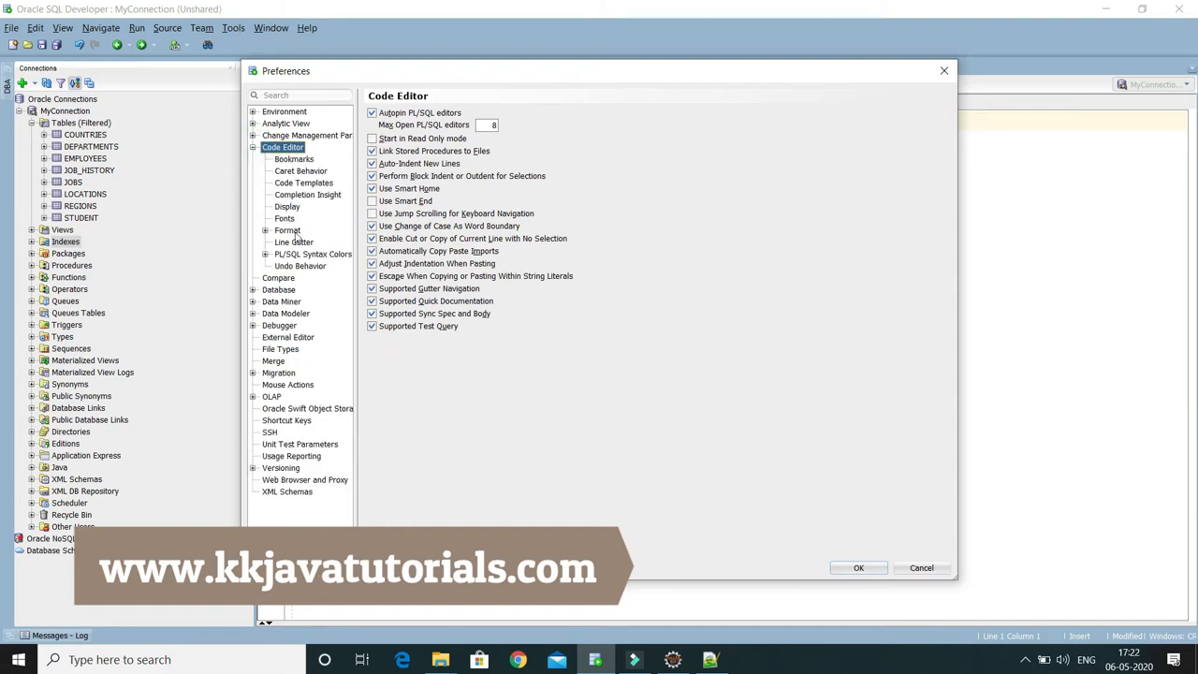
click(303, 183)
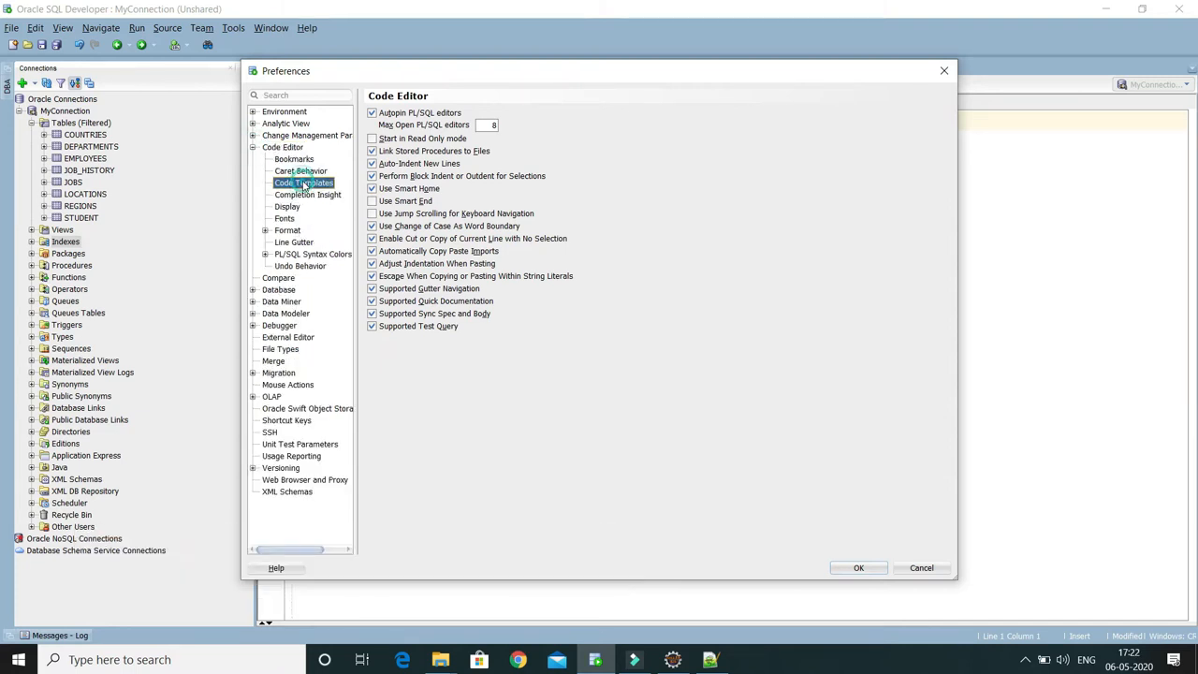
Search the preferences for "temp" and select the Code Templates page among the matches.
click(253, 147)
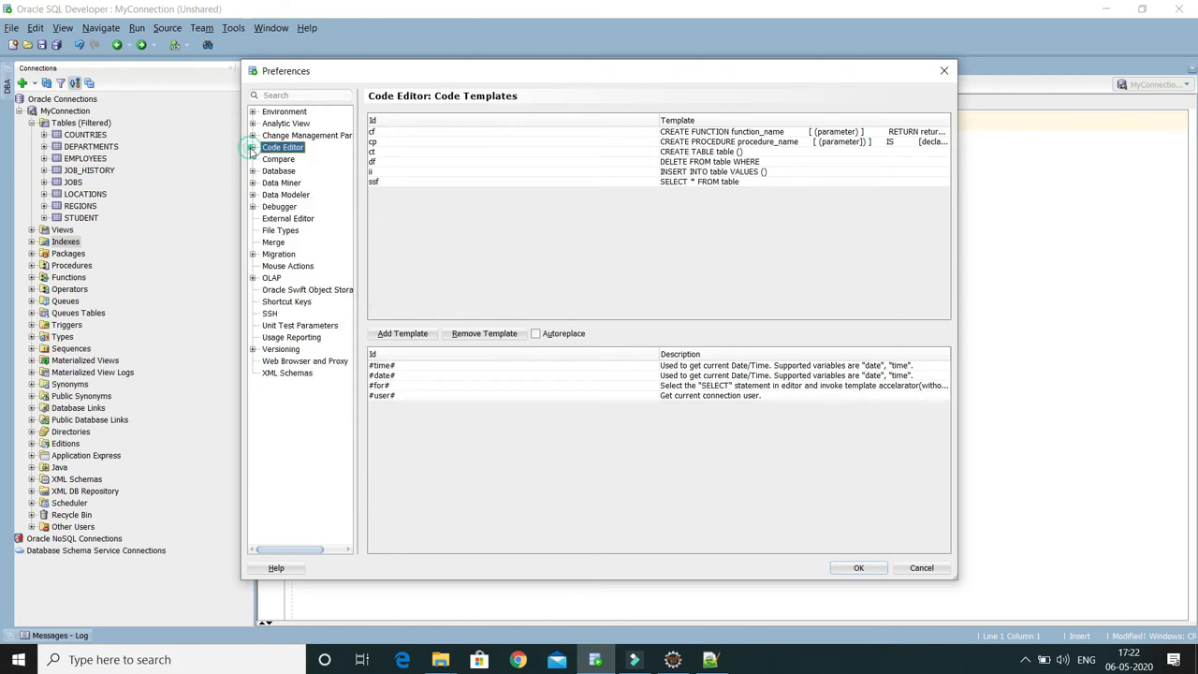
click(271, 96)
text(te)
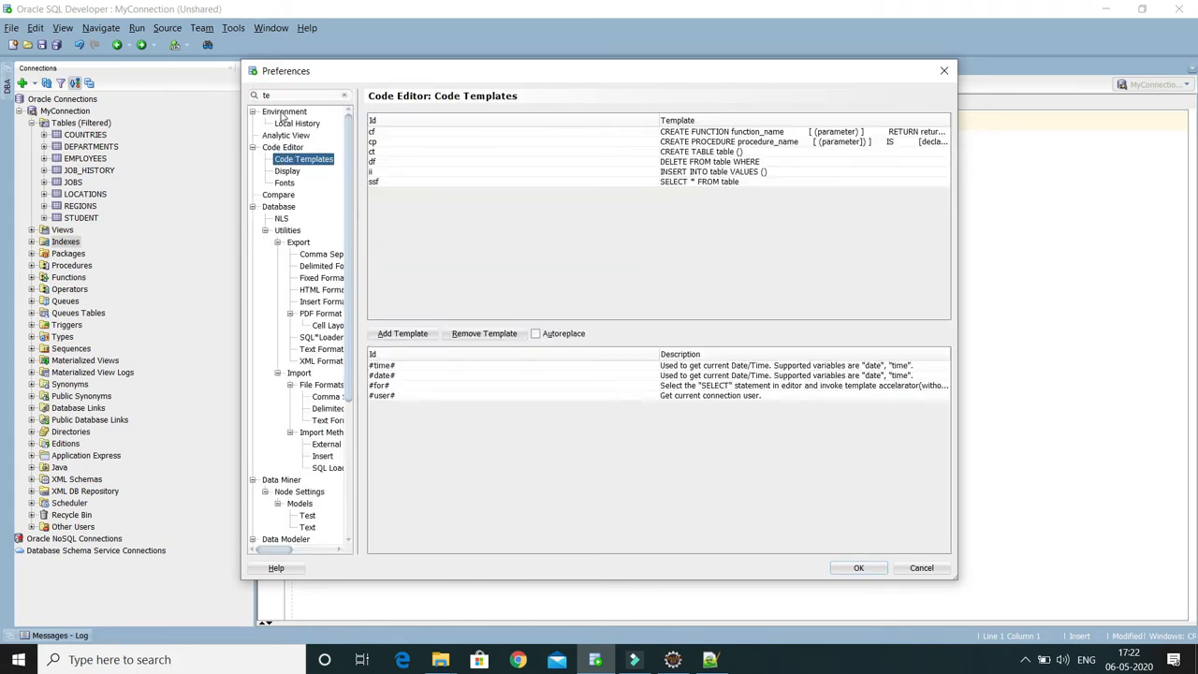
text(mpa)
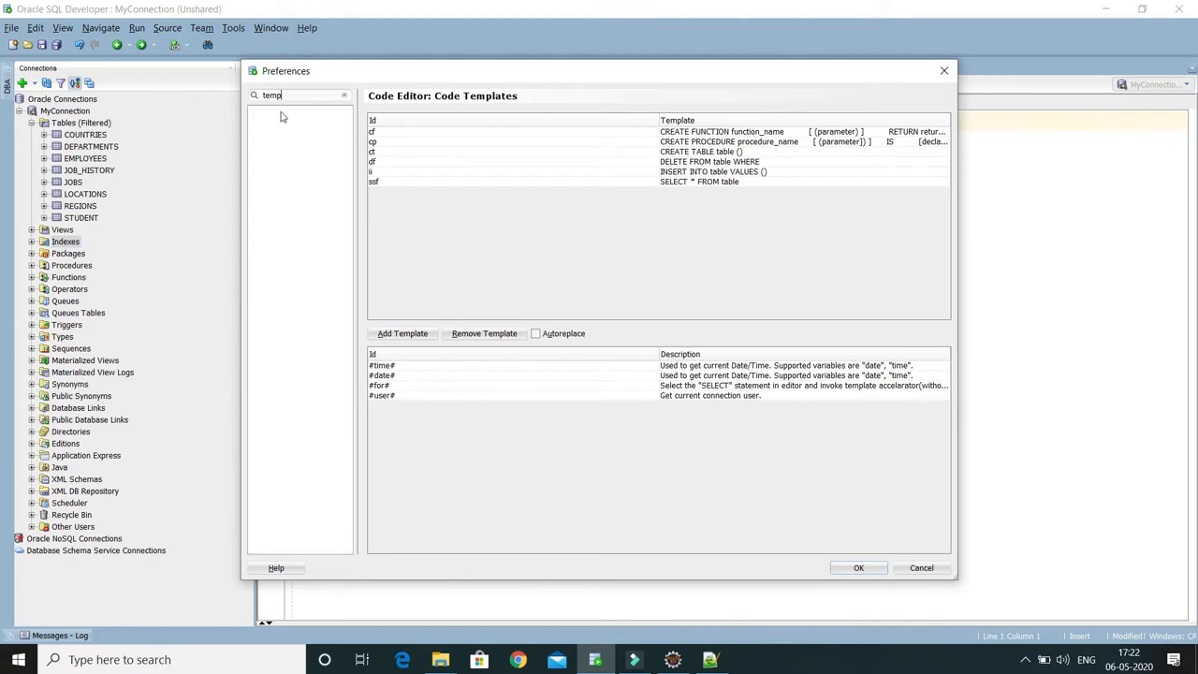
click(291, 139)
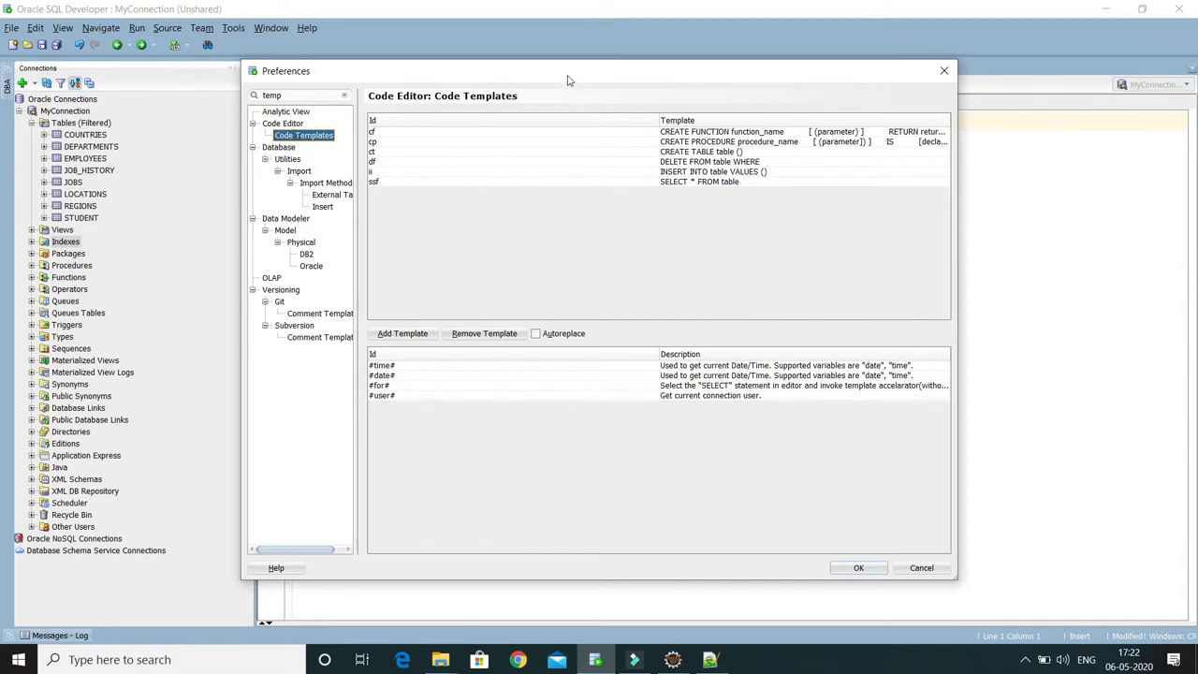
Examine the predefined code templates cf, cp, ct, df, ii and ssf, and close the preferences without saving.
drag(564, 74, 559, 62)
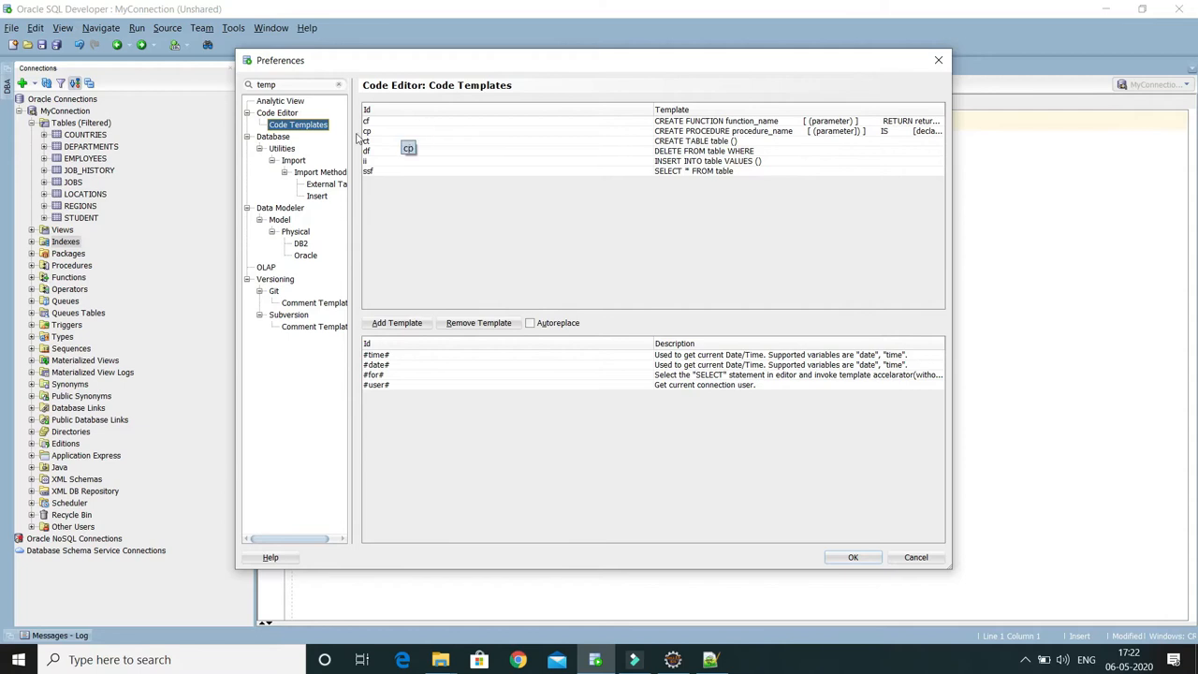
click(700, 123)
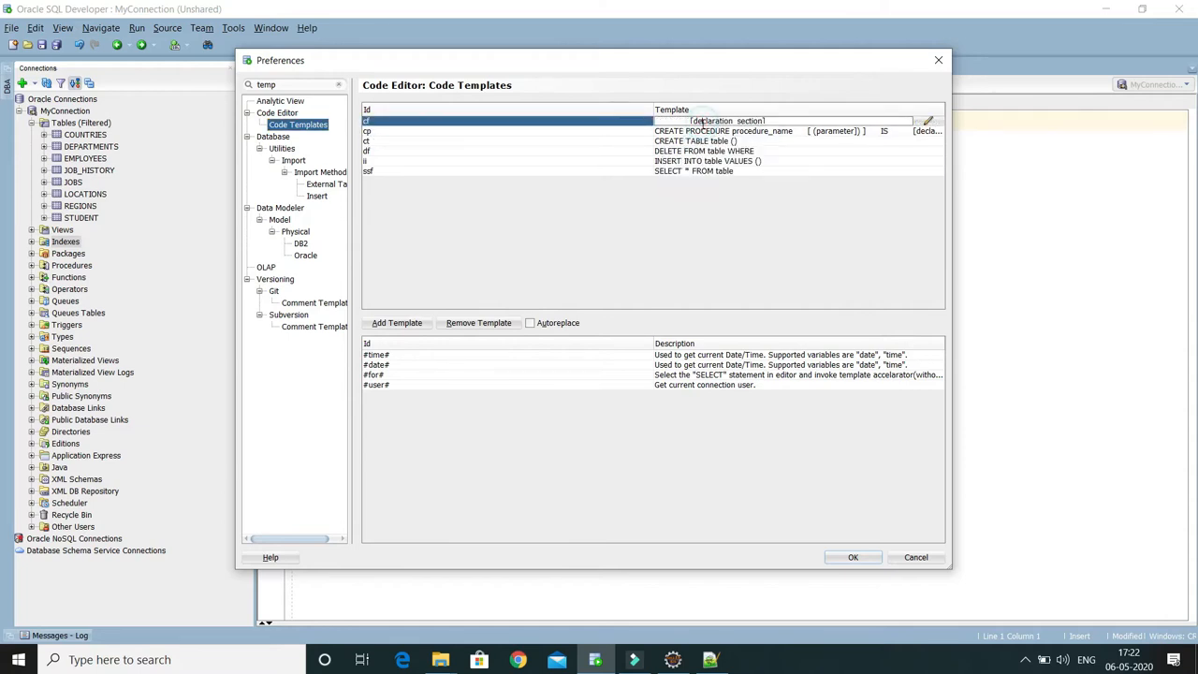
click(387, 127)
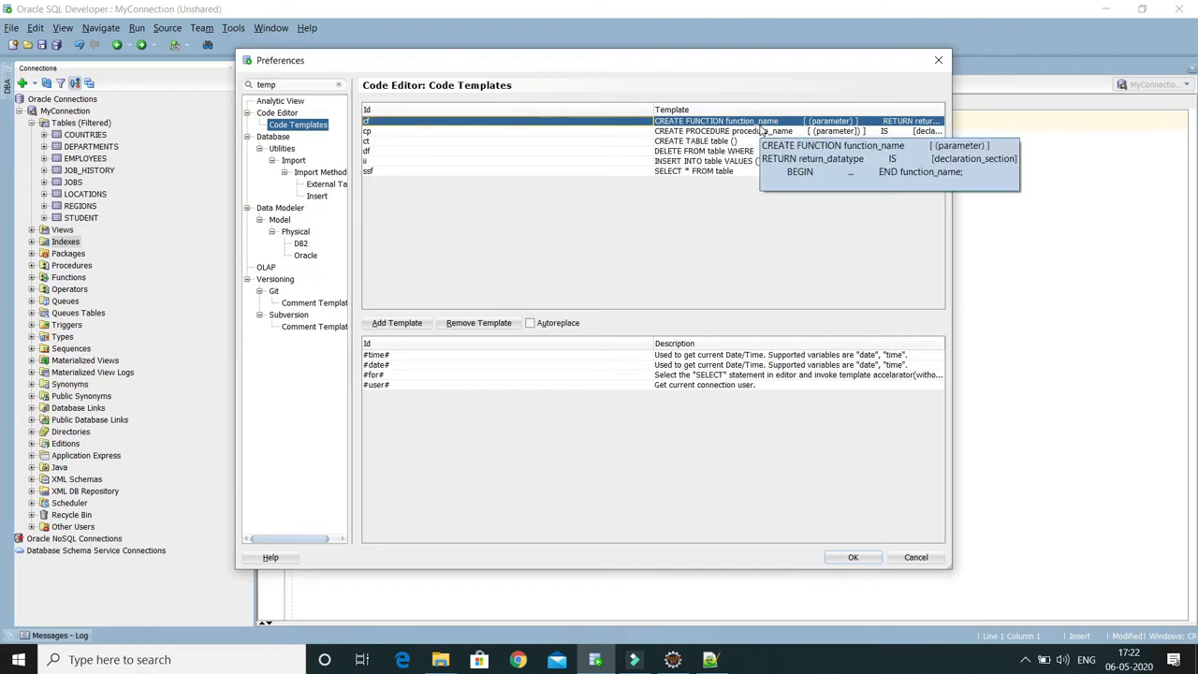
click(379, 131)
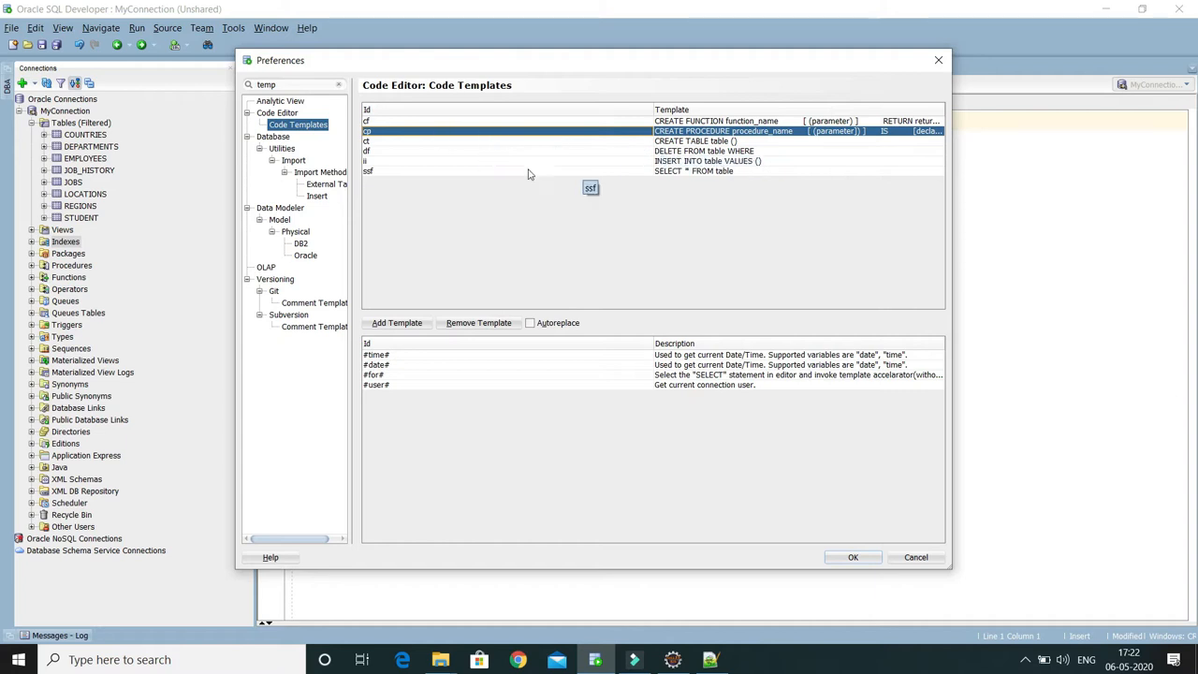
click(376, 142)
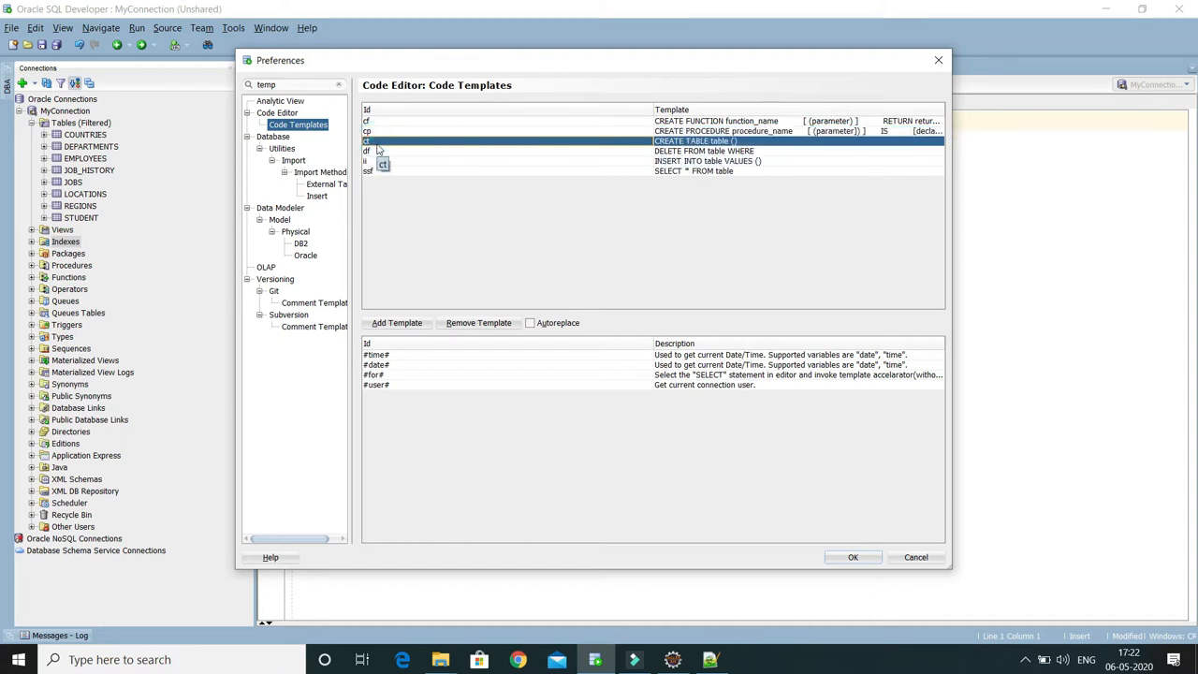
click(374, 152)
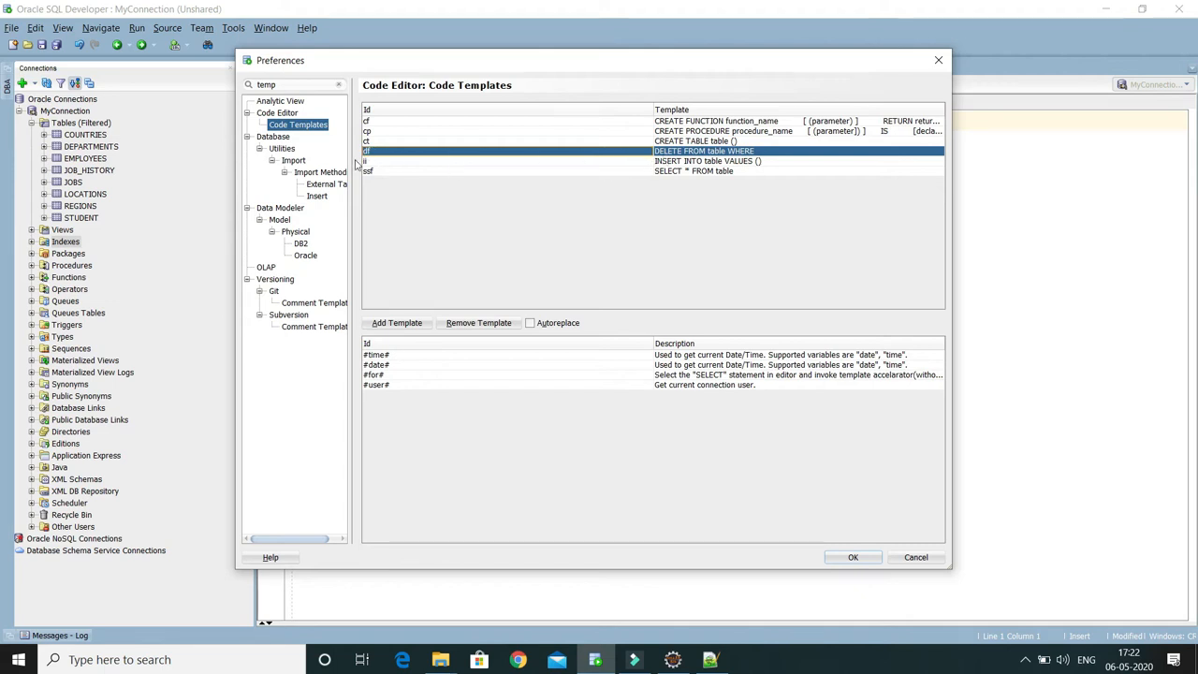
click(384, 163)
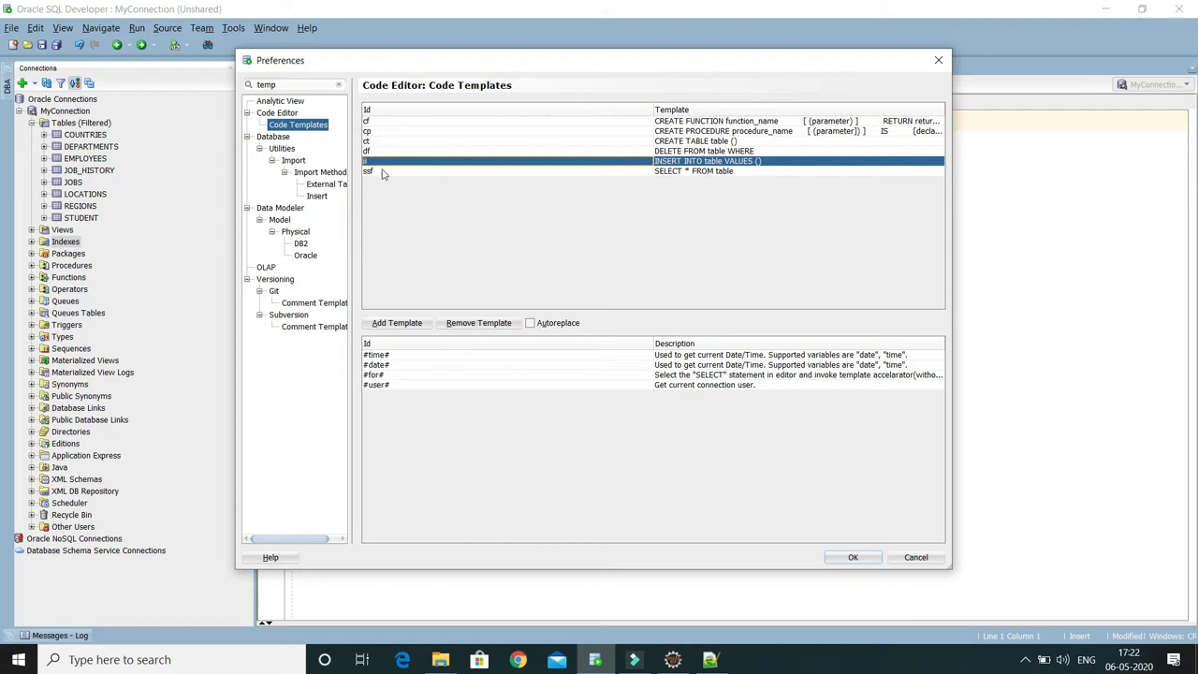
click(384, 171)
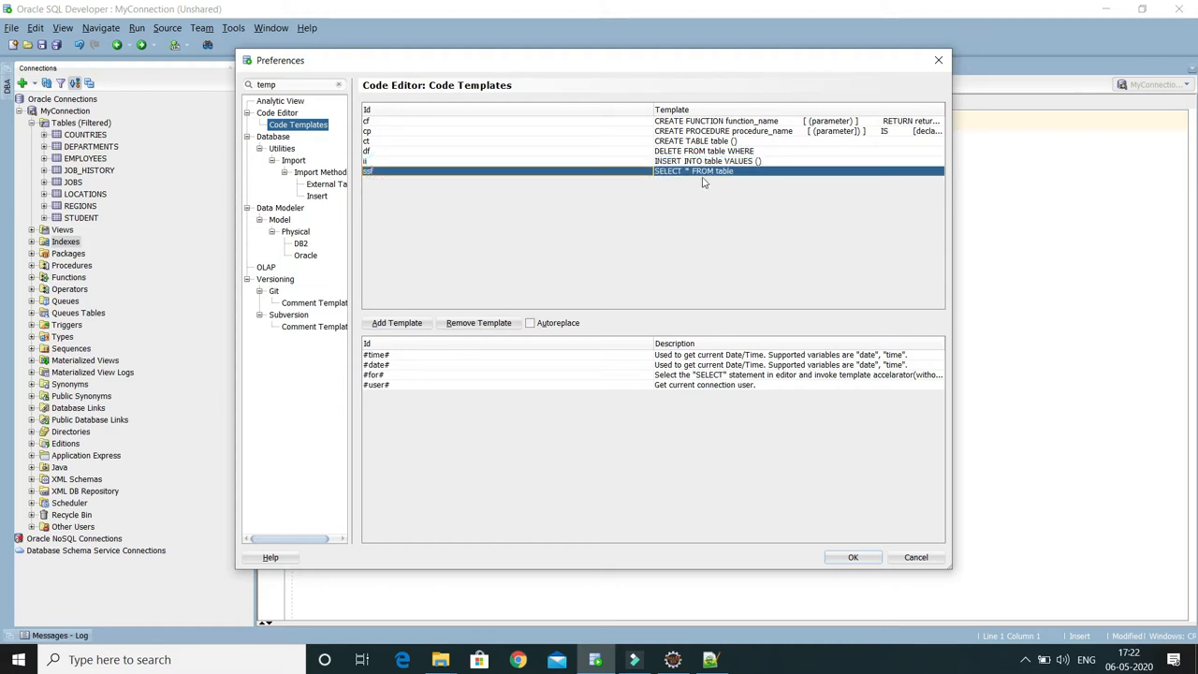
click(913, 557)
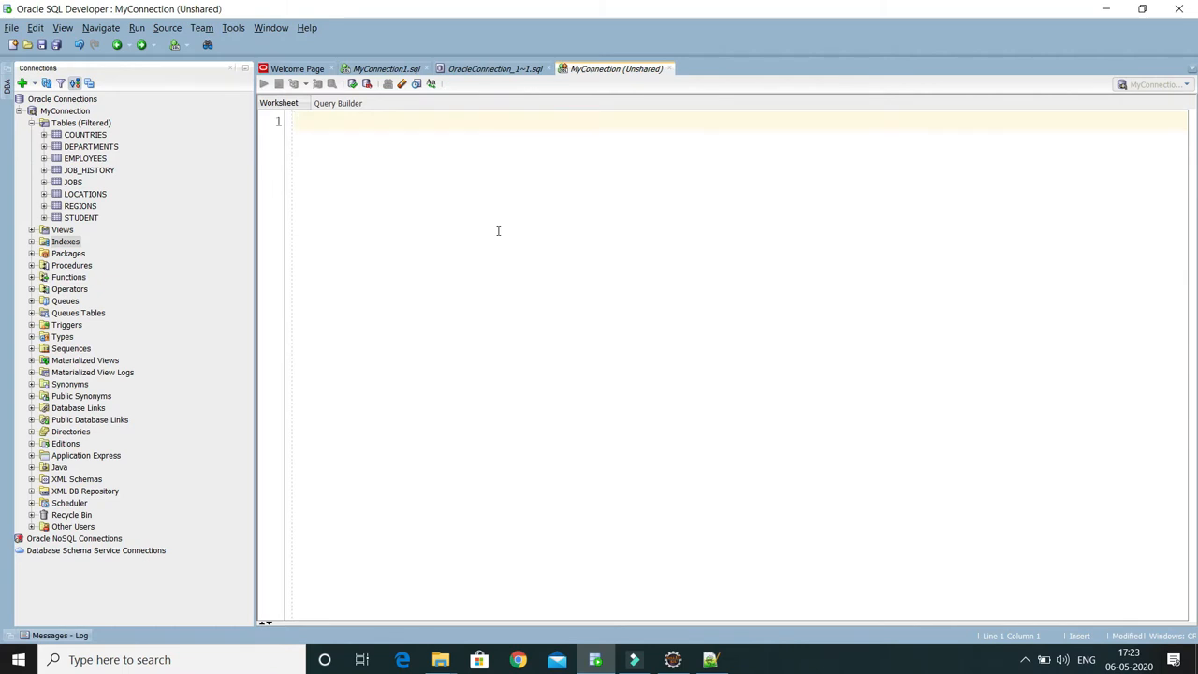
Insert the INSERT INTO template via its Id ii on line 1 of the worksheet and the SELECT template via ssf on line 2.
text(ii)
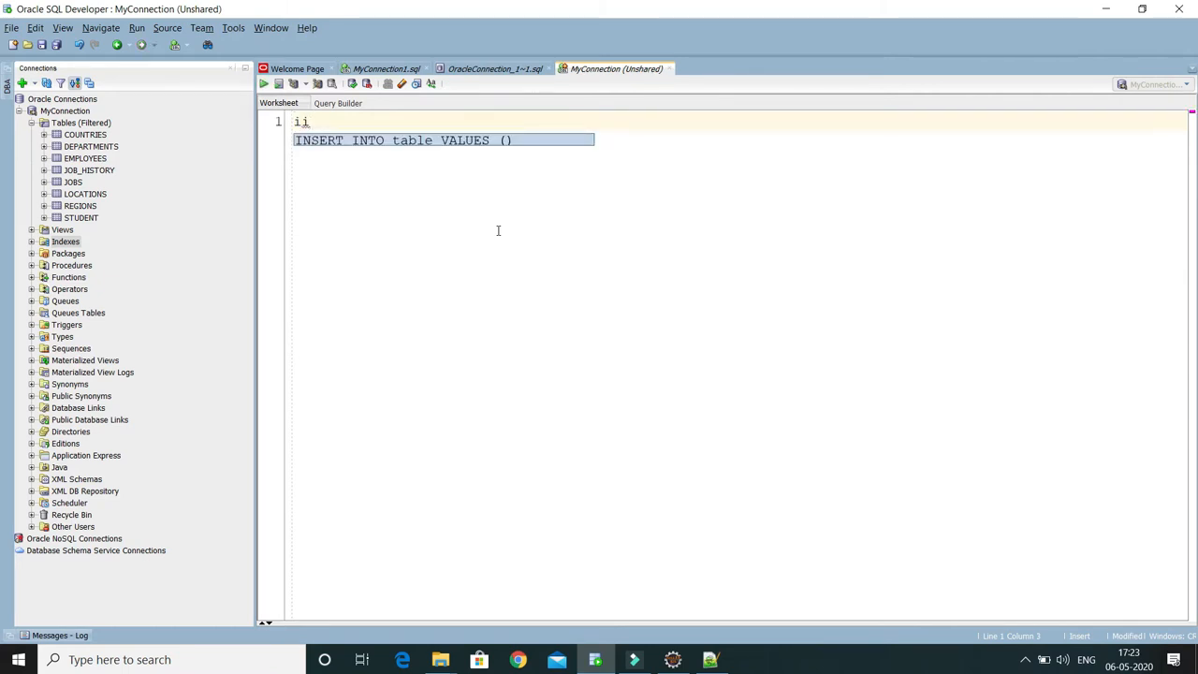
key(Return)
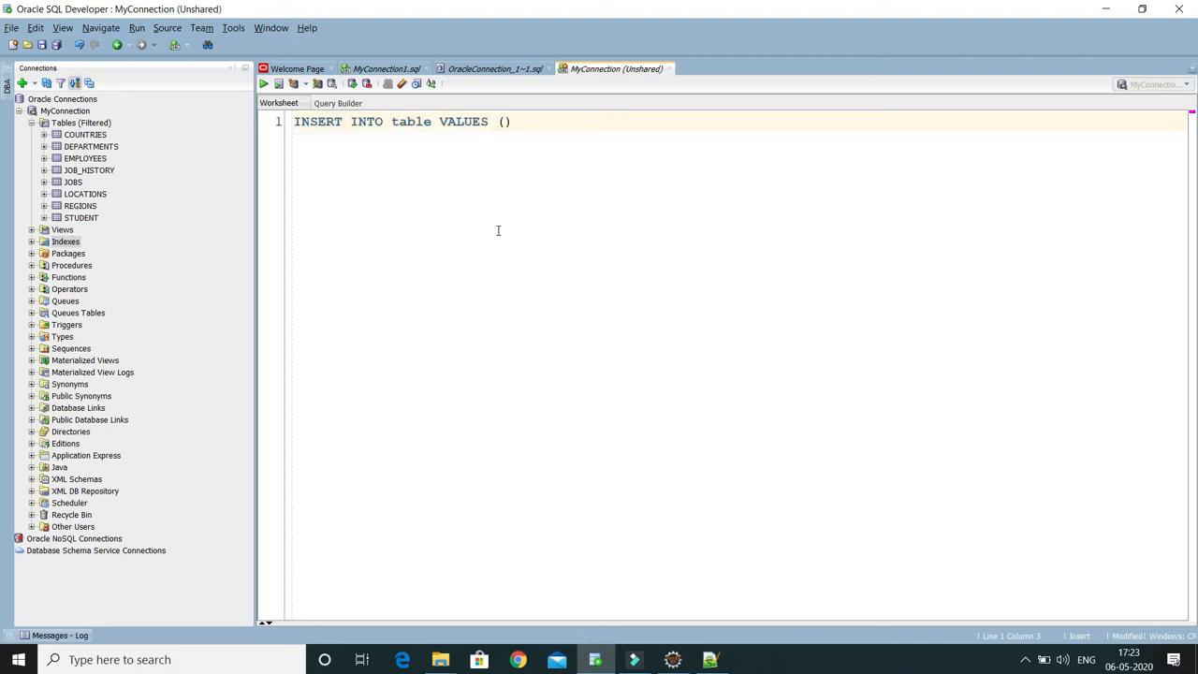
key(Return)
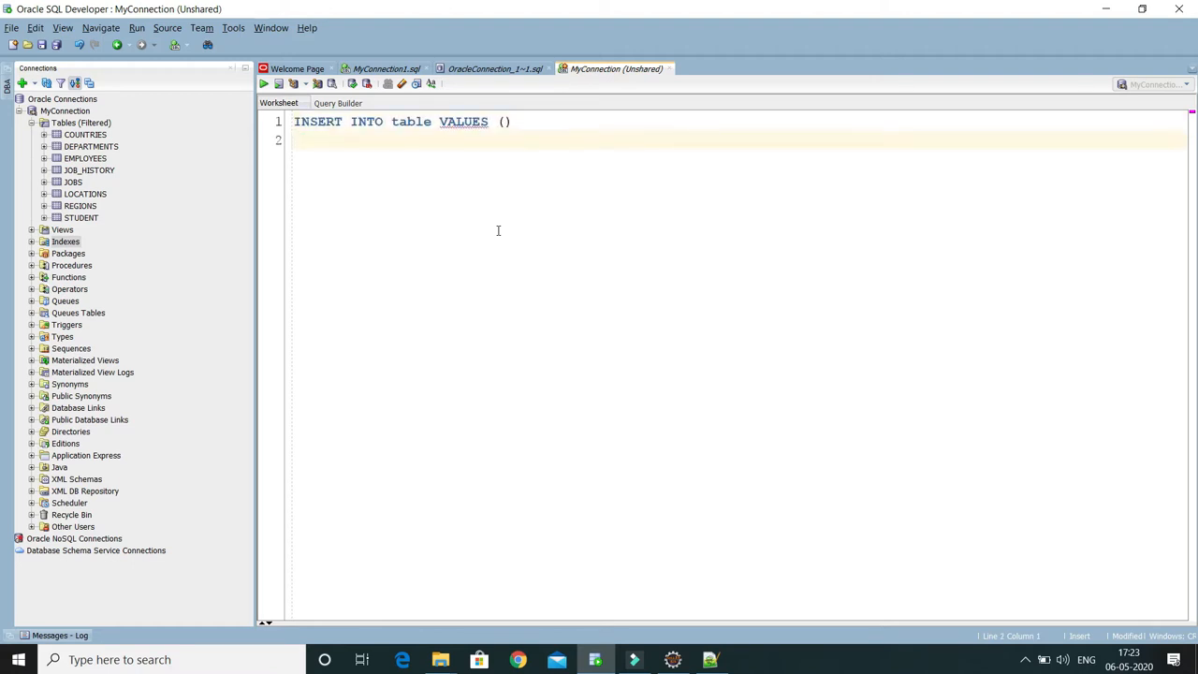
text(ssf)
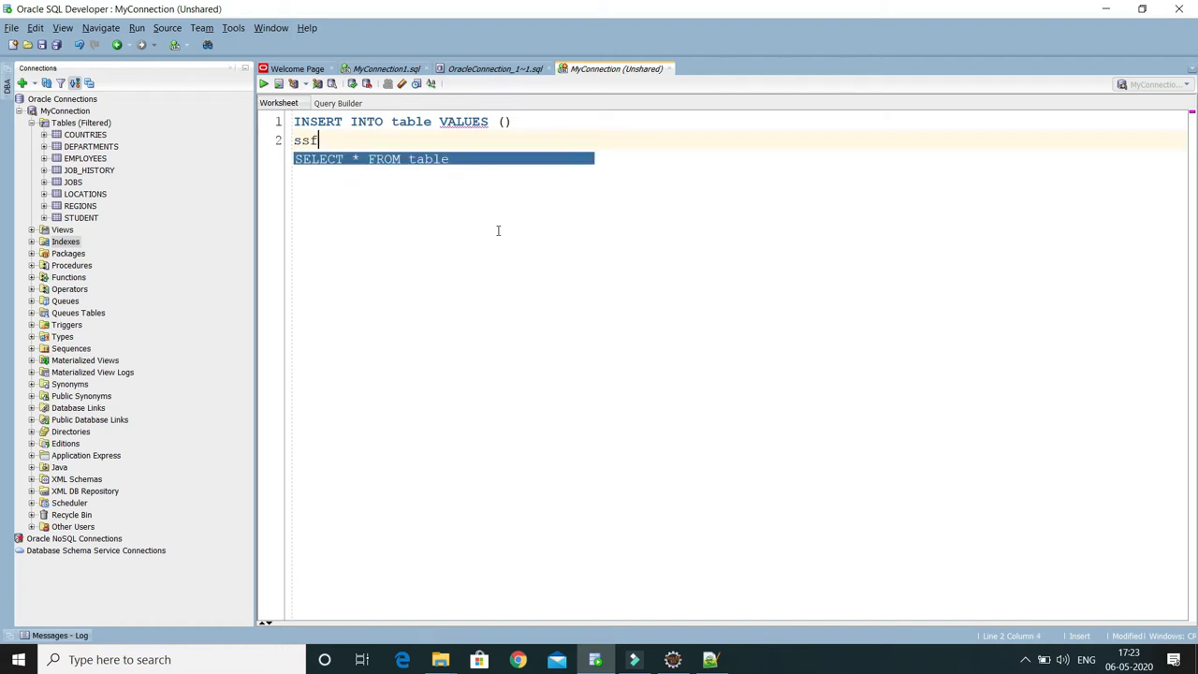
key(Return)
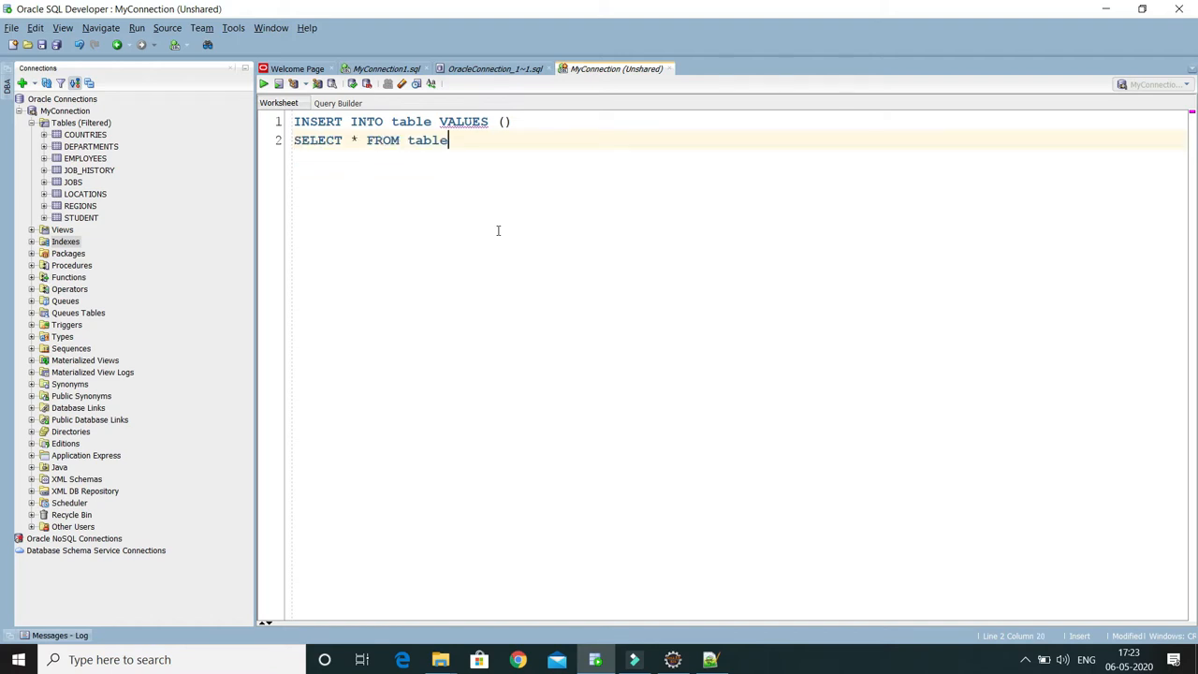
Insert the CREATE FUNCTION template on line 3 using its Id cf and check its name, parameter and return type placeholders.
text(cf)
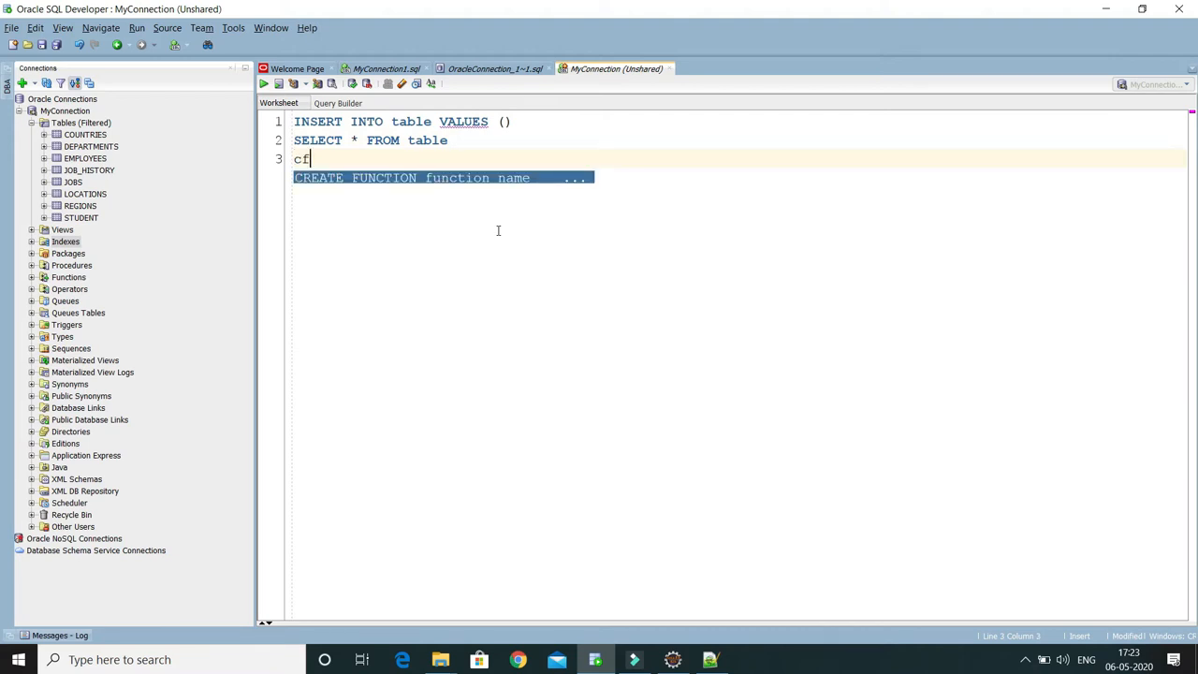
key(Return)
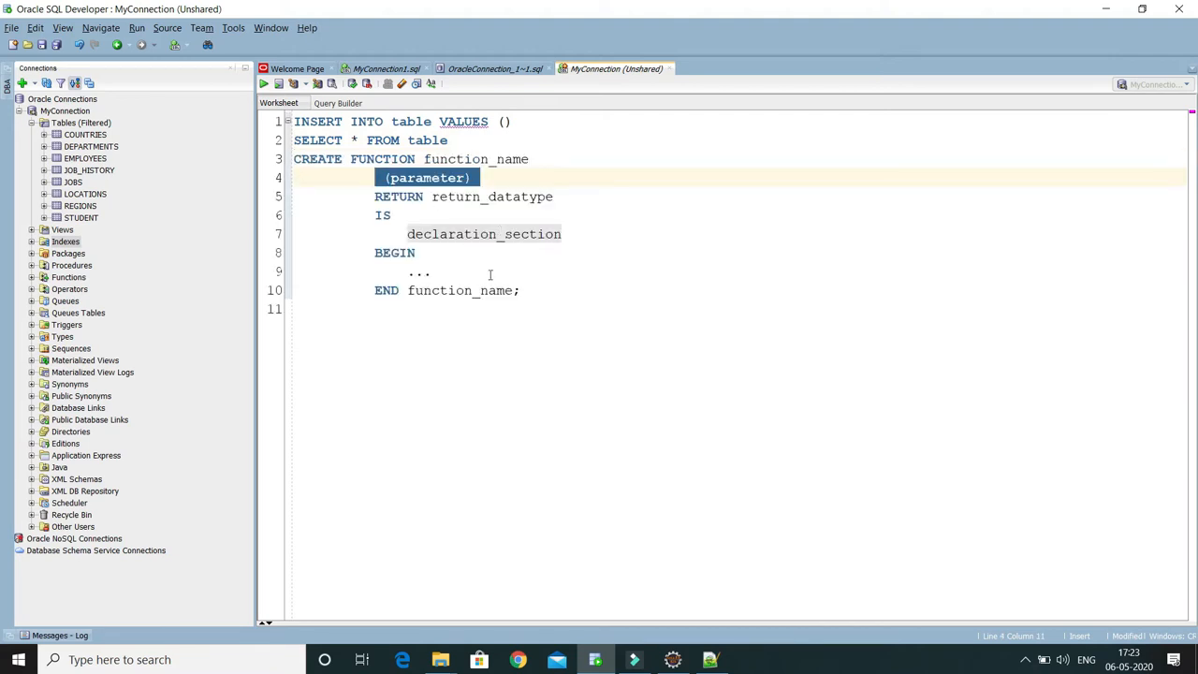
double_click(478, 160)
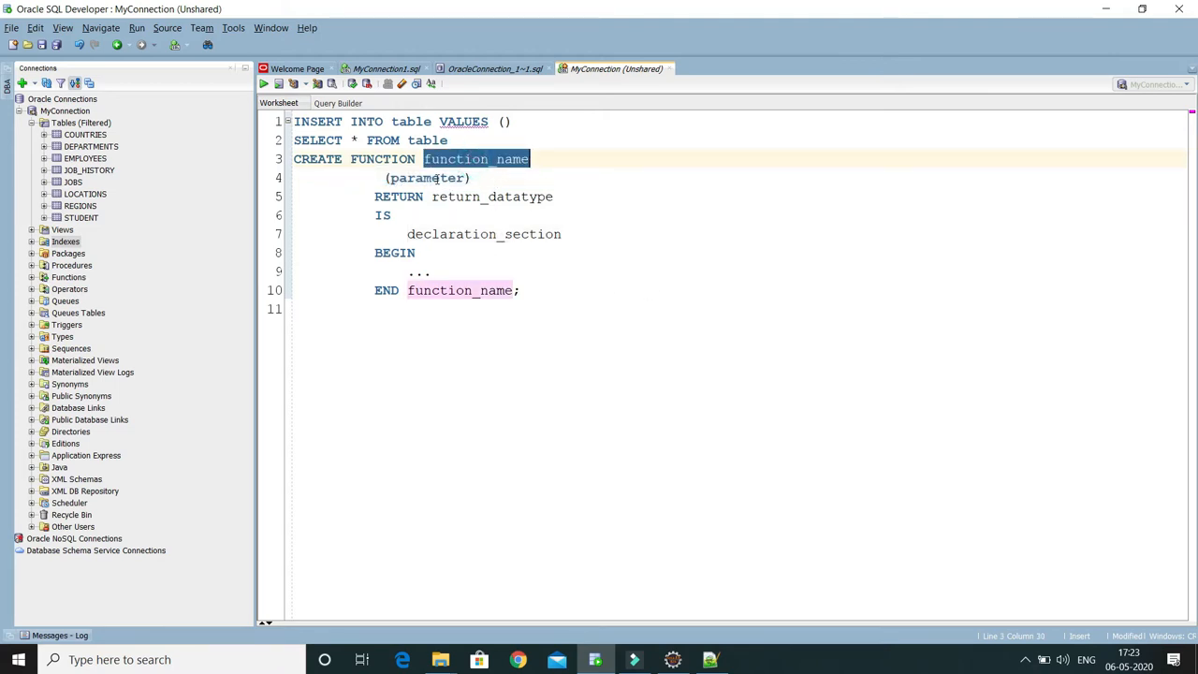
double_click(435, 179)
double_click(477, 200)
Insert the CREATE PROCEDURE template using its Id cp, one blank line below the end of the function.
click(543, 290)
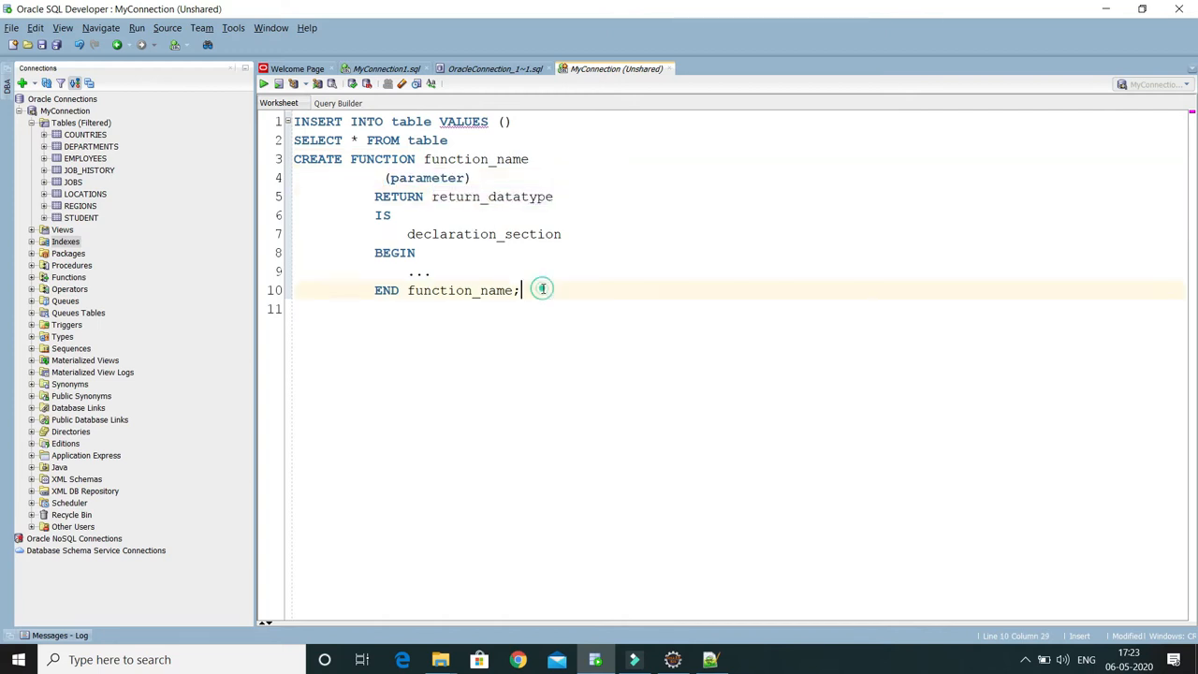
key(Return)
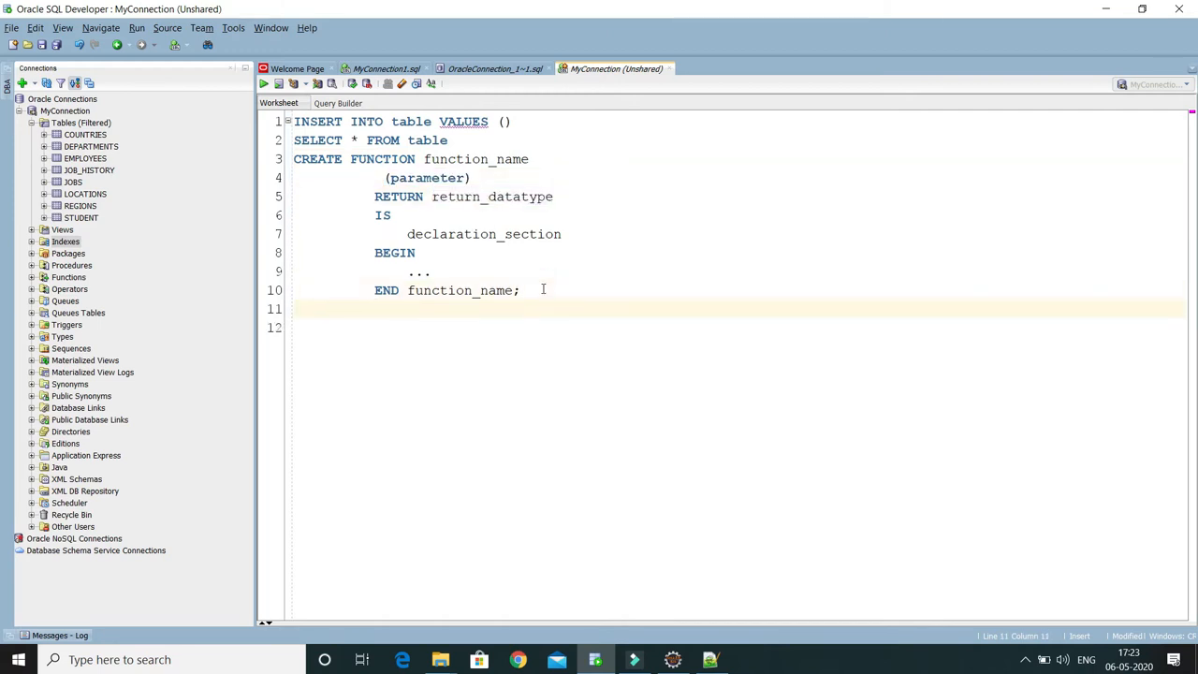
key(Return)
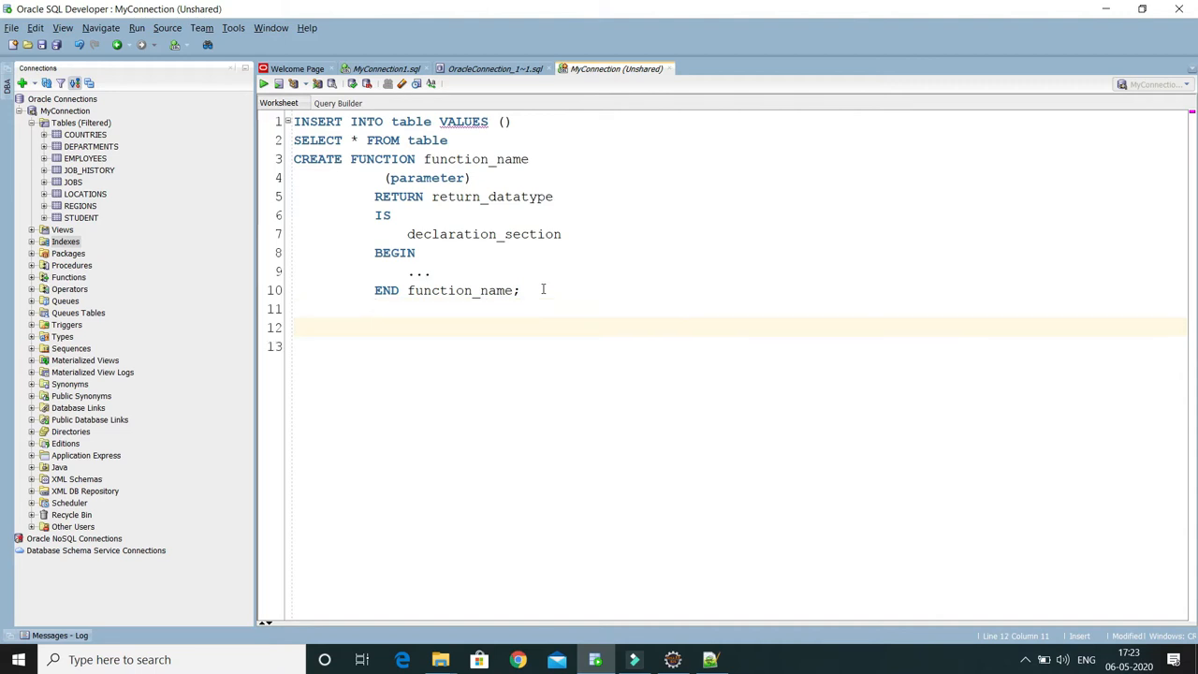
text(cp)
key(Return)
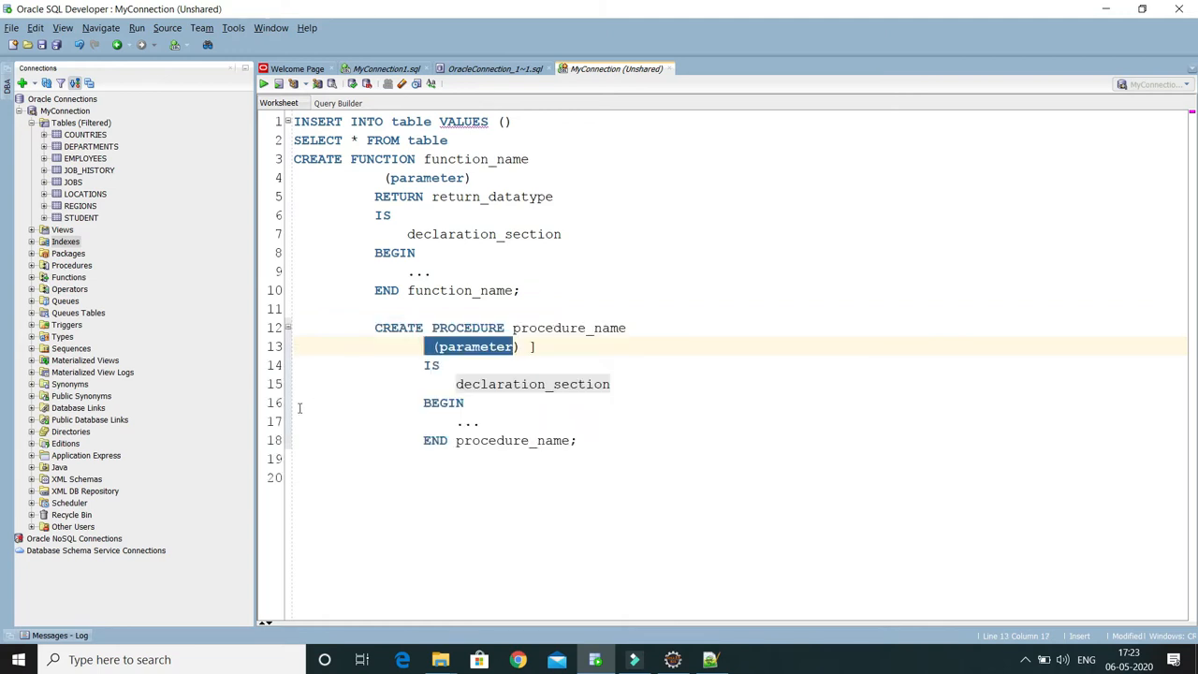
Insert the DELETE FROM template on line 20 using its Id df, and add two new lines below it.
click(392, 468)
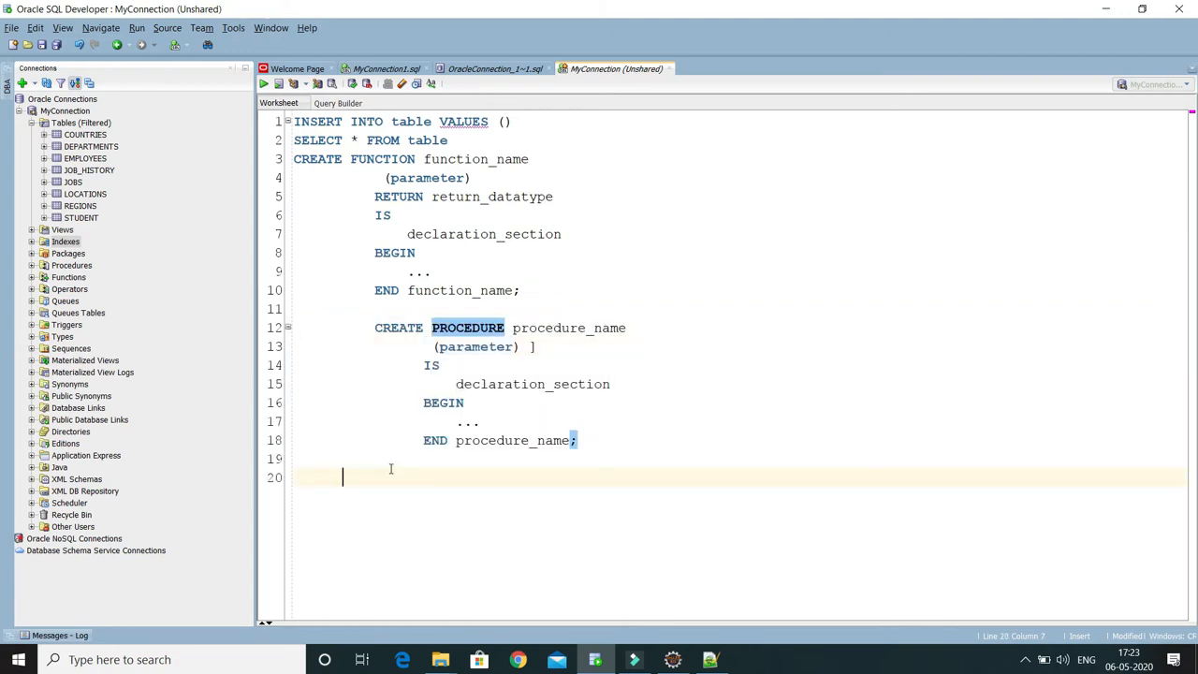
text(df)
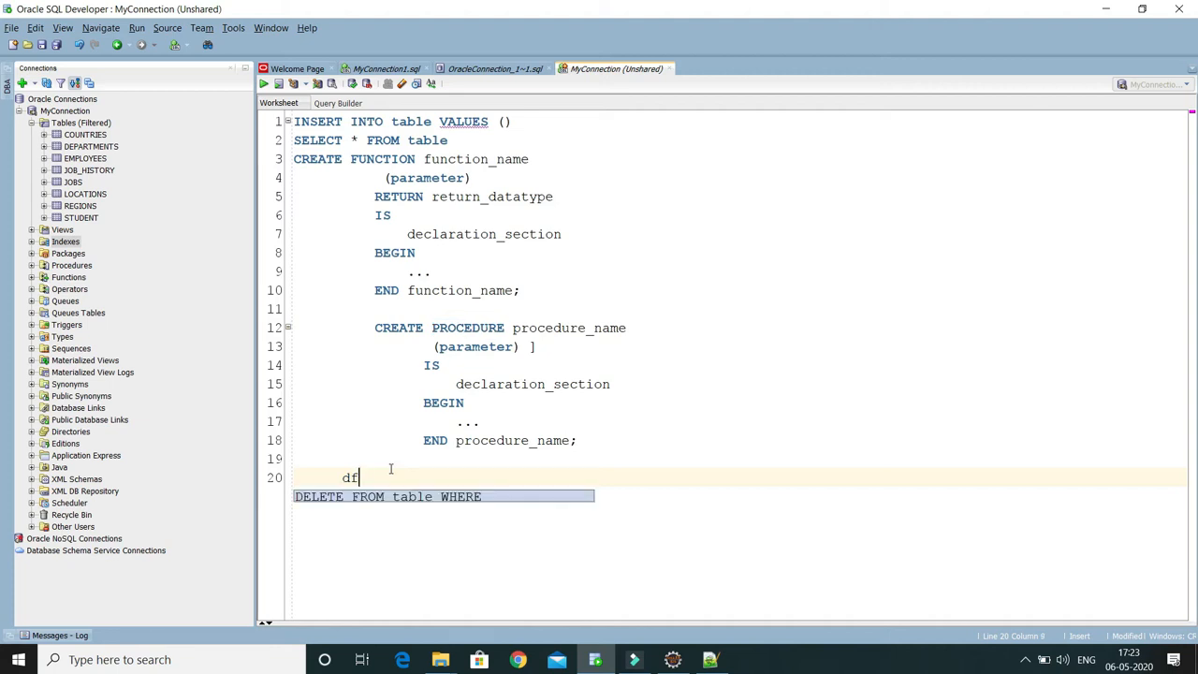
key(Return)
key(Return)
key(Return)
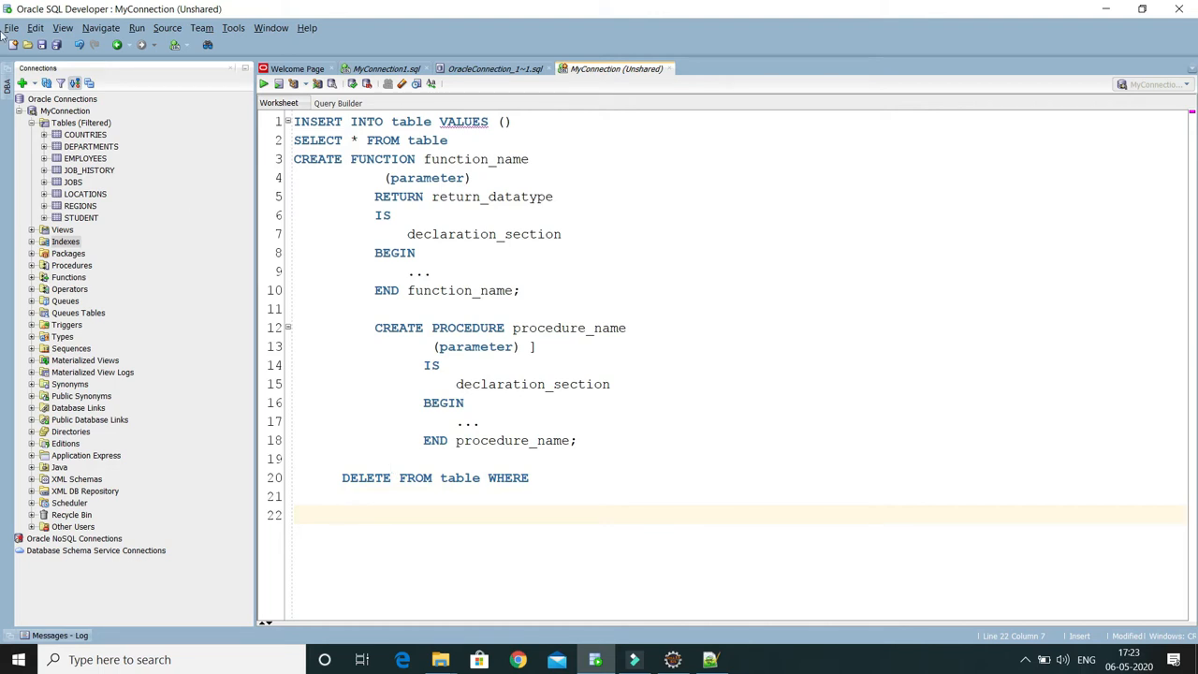
Add a new code template with the Id ssfd in the Code Editor preferences.
click(233, 28)
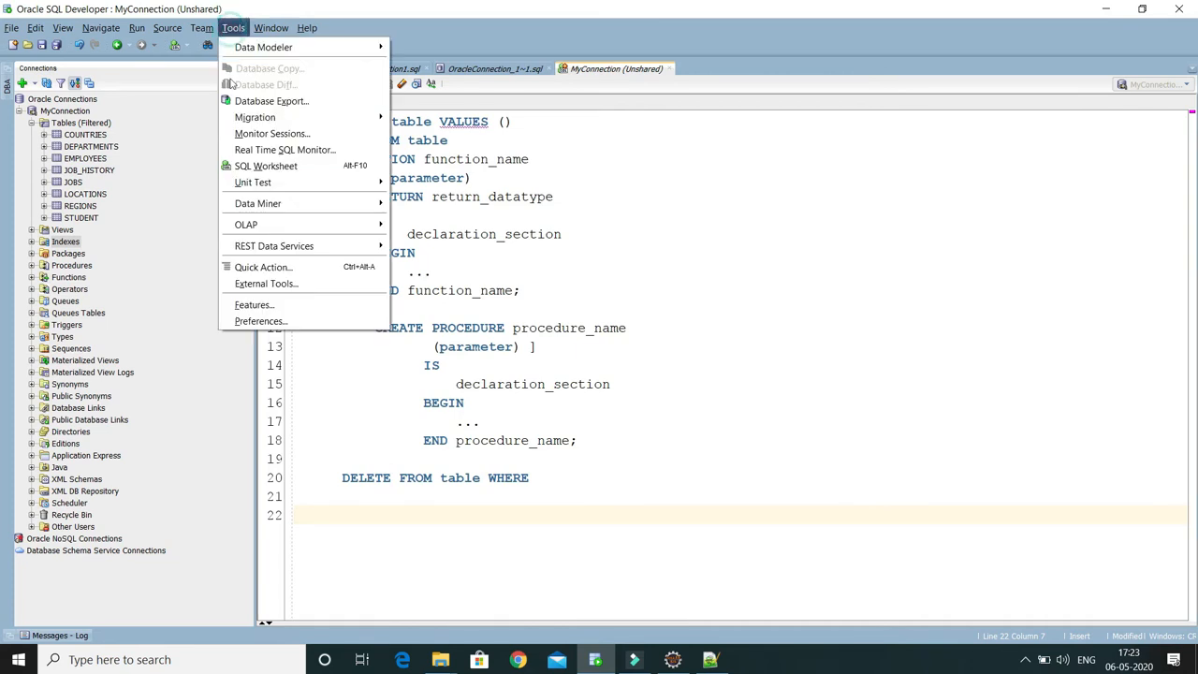
click(260, 321)
click(300, 184)
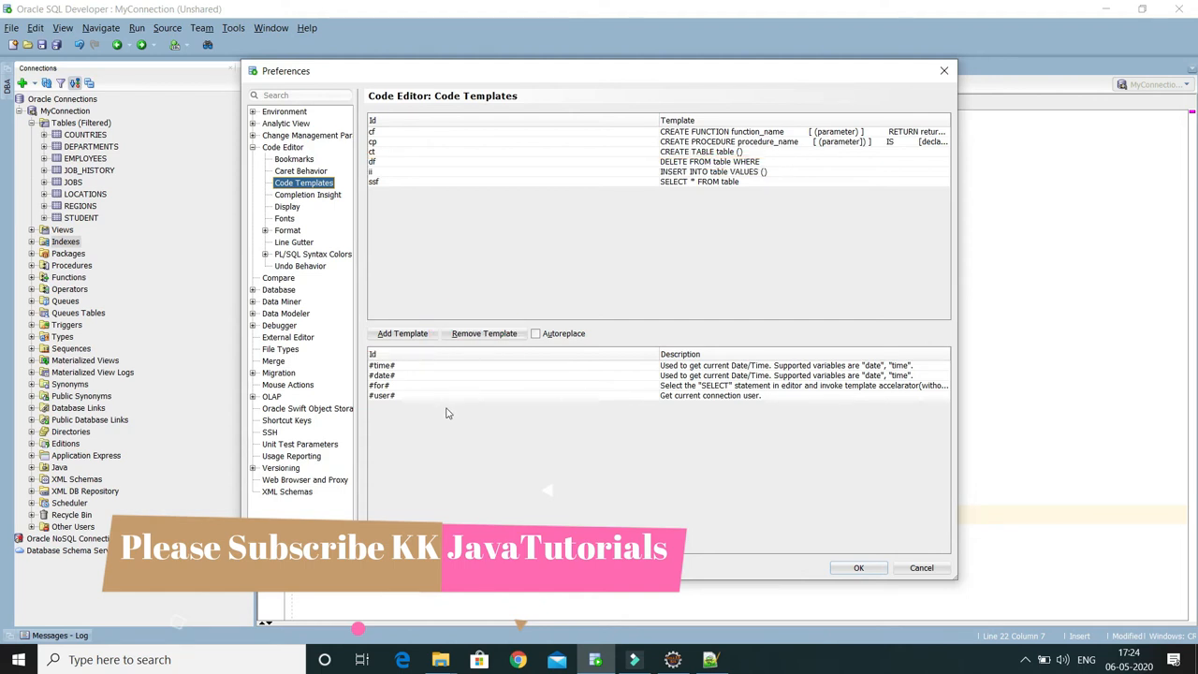
click(401, 335)
double_click(423, 192)
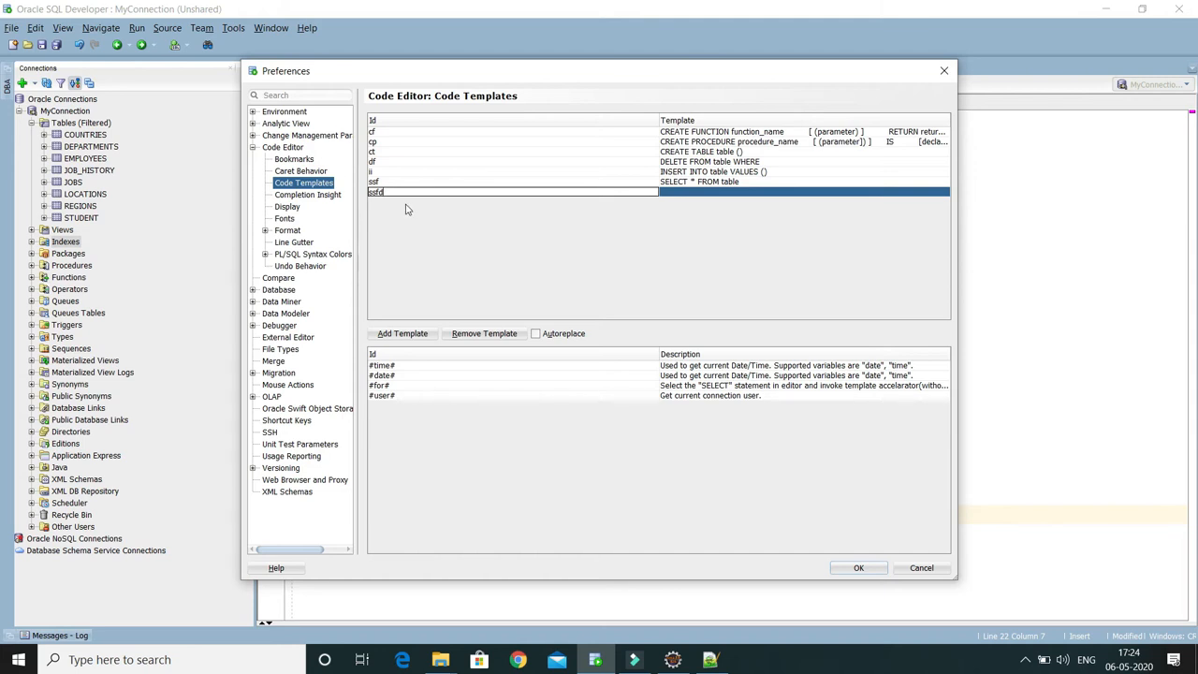
Set the ssfd template's text to "SELECT [{fuction}] FROM DUAL;" and save the preferences.
click(678, 193)
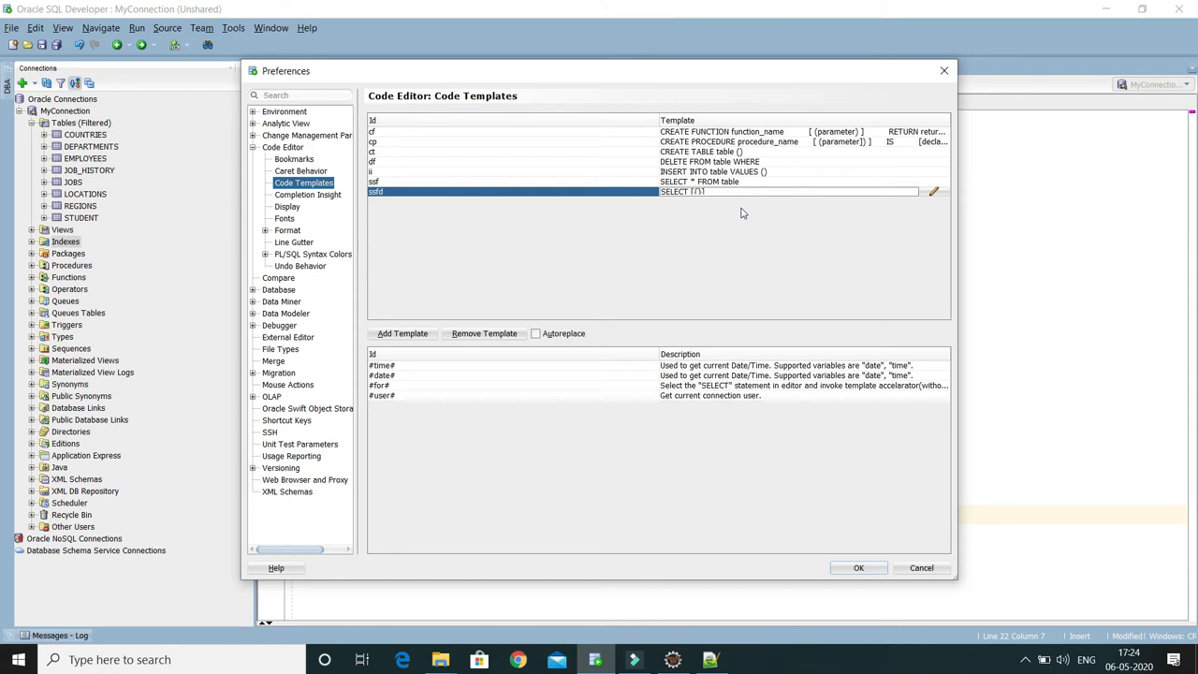
text(fuction)] FROM DUAL;)
click(861, 568)
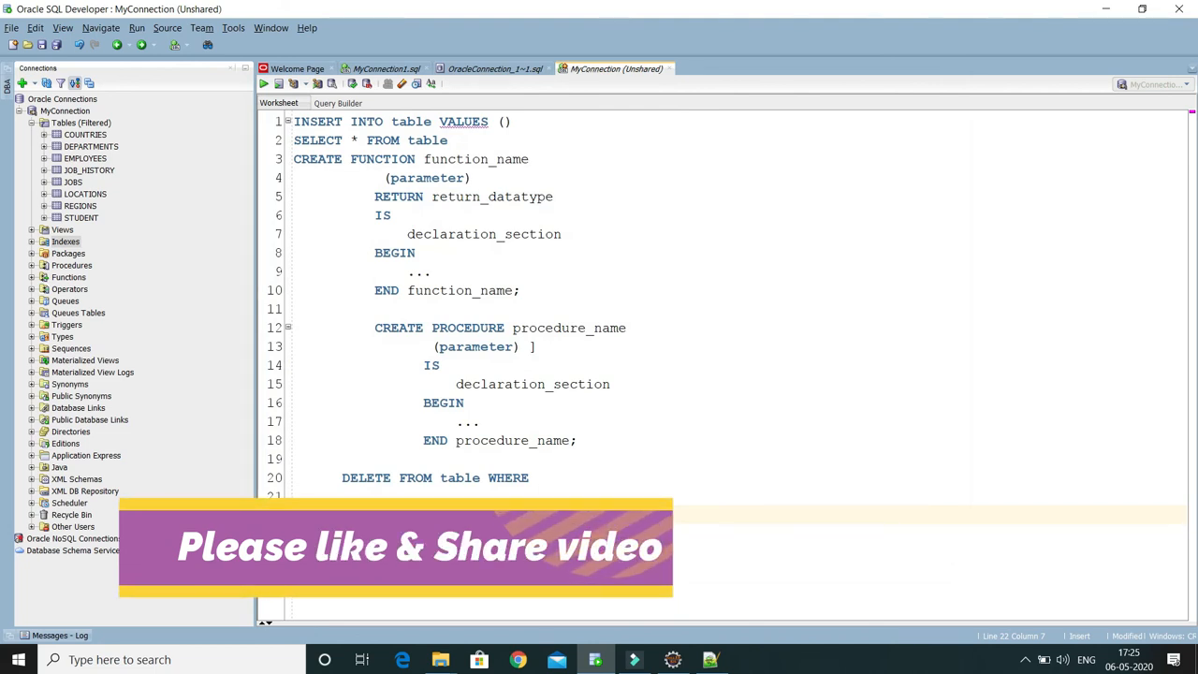
Insert the custom template via its Id ssfd on line 22 of the worksheet and replace its {fuction} placeholder with sysdate.
text(u)
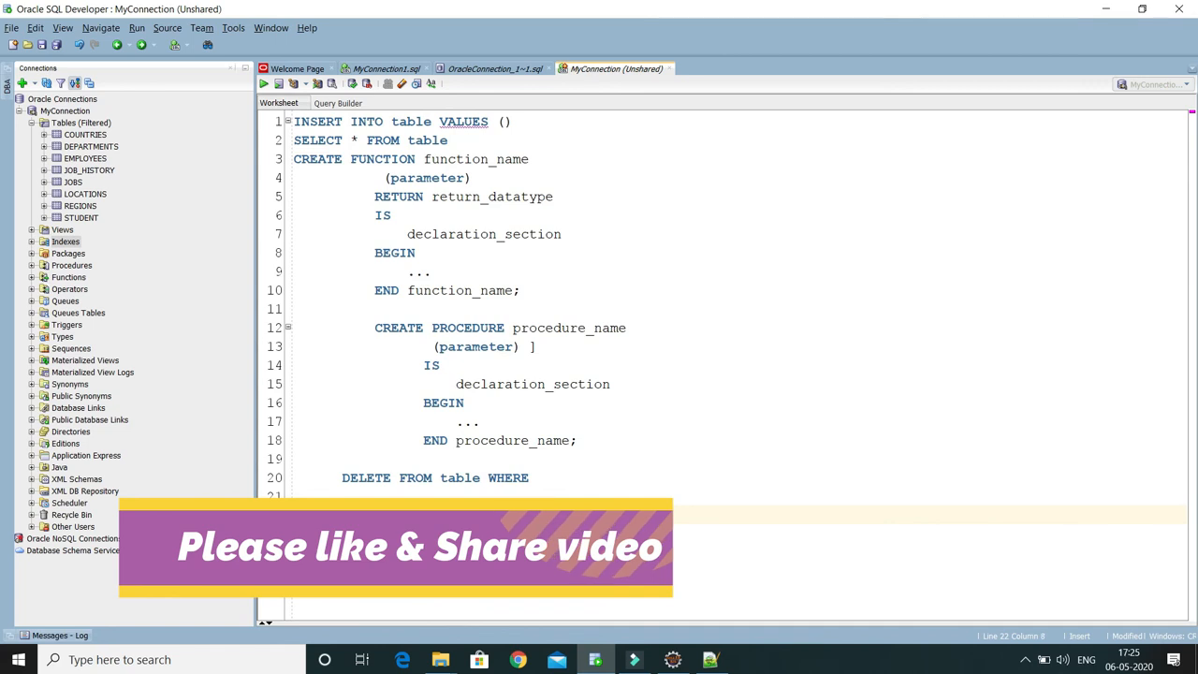
text(pda)
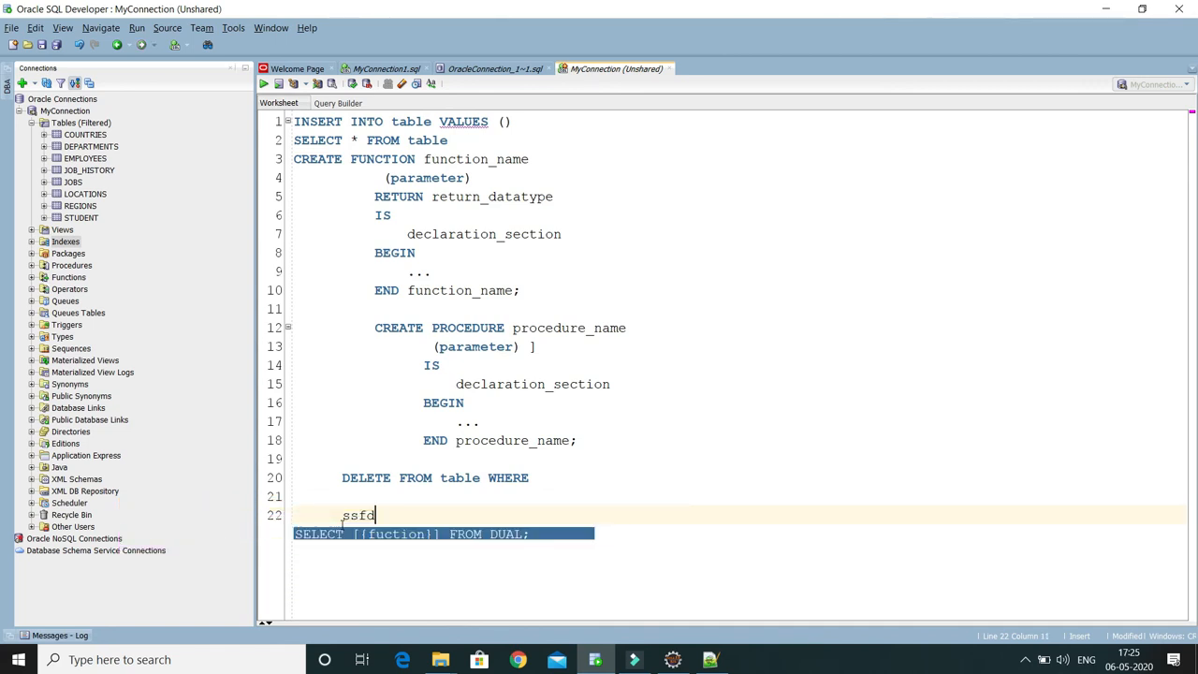
key(Return)
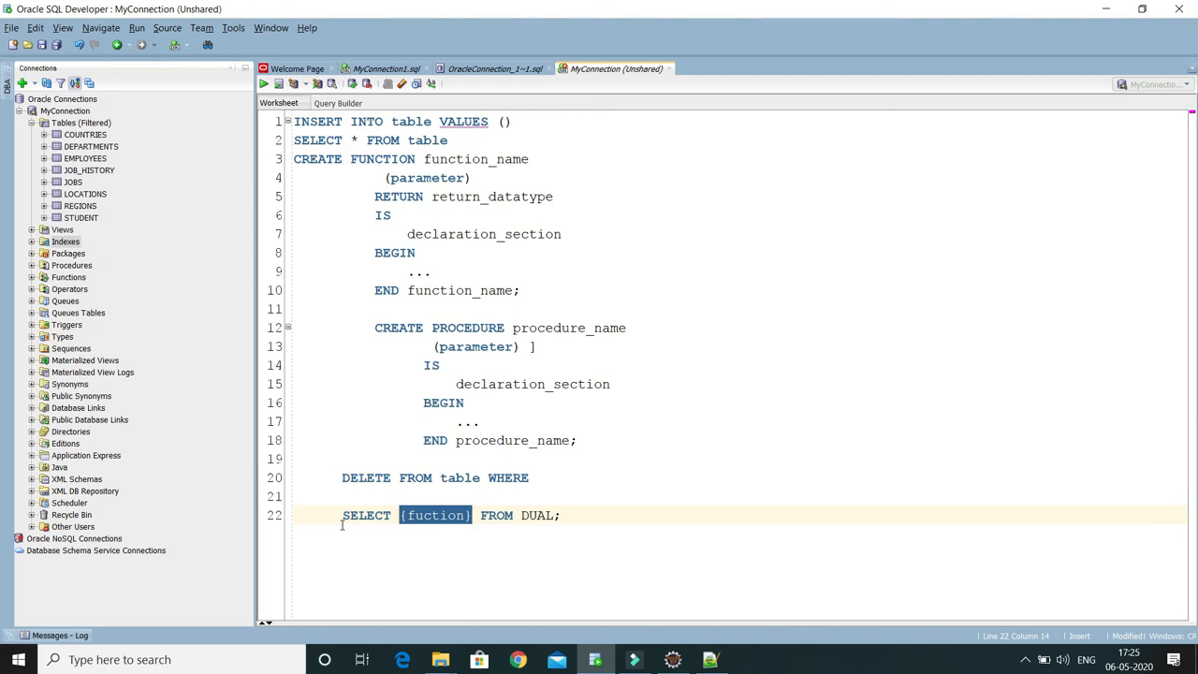
text(sys)
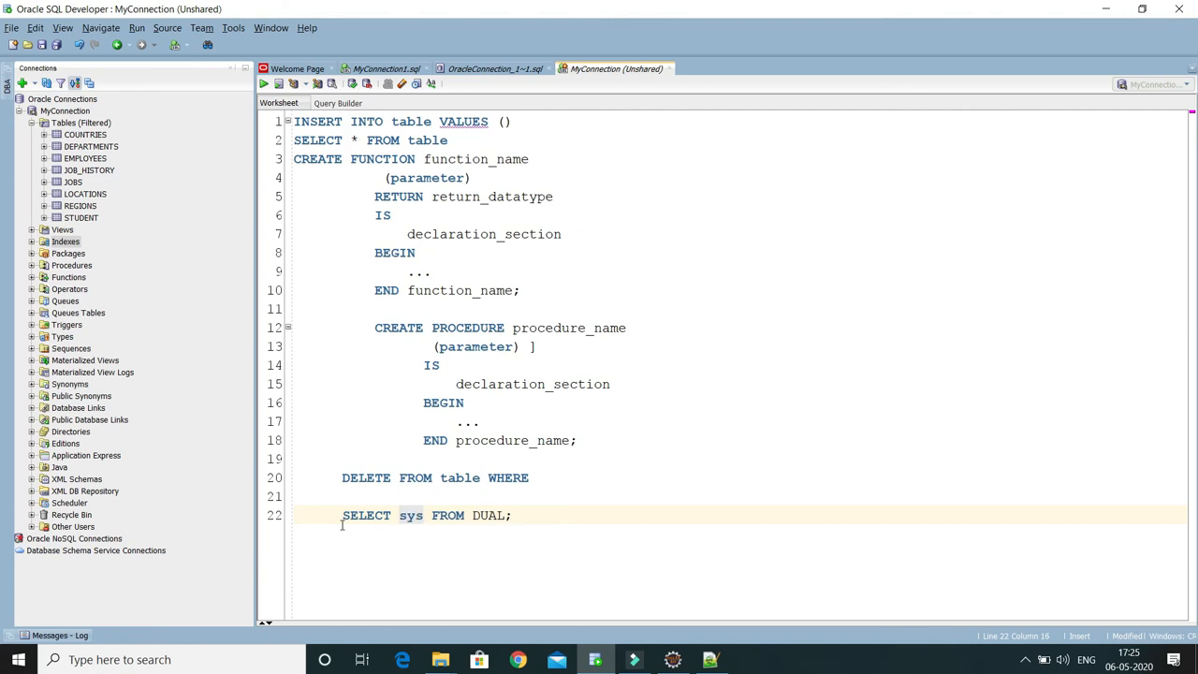
text(date)
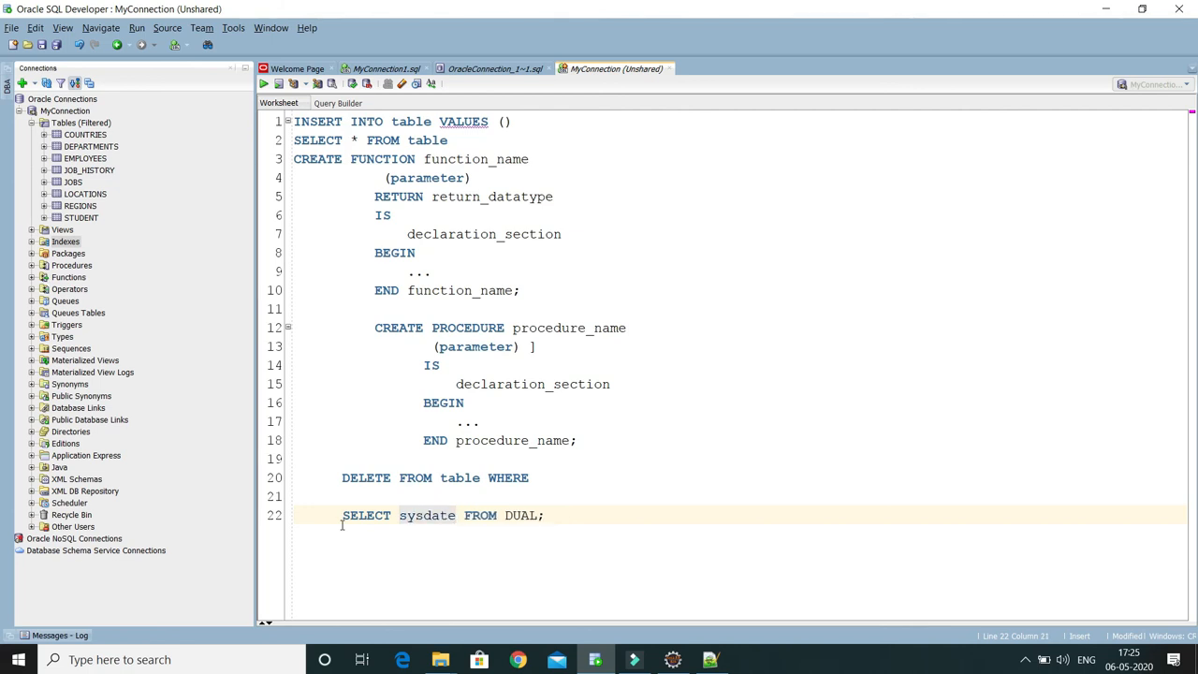
Run only the SELECT sysdate FROM DUAL; statement on line 22 and select the returned date in the query result.
drag(558, 517, 344, 516)
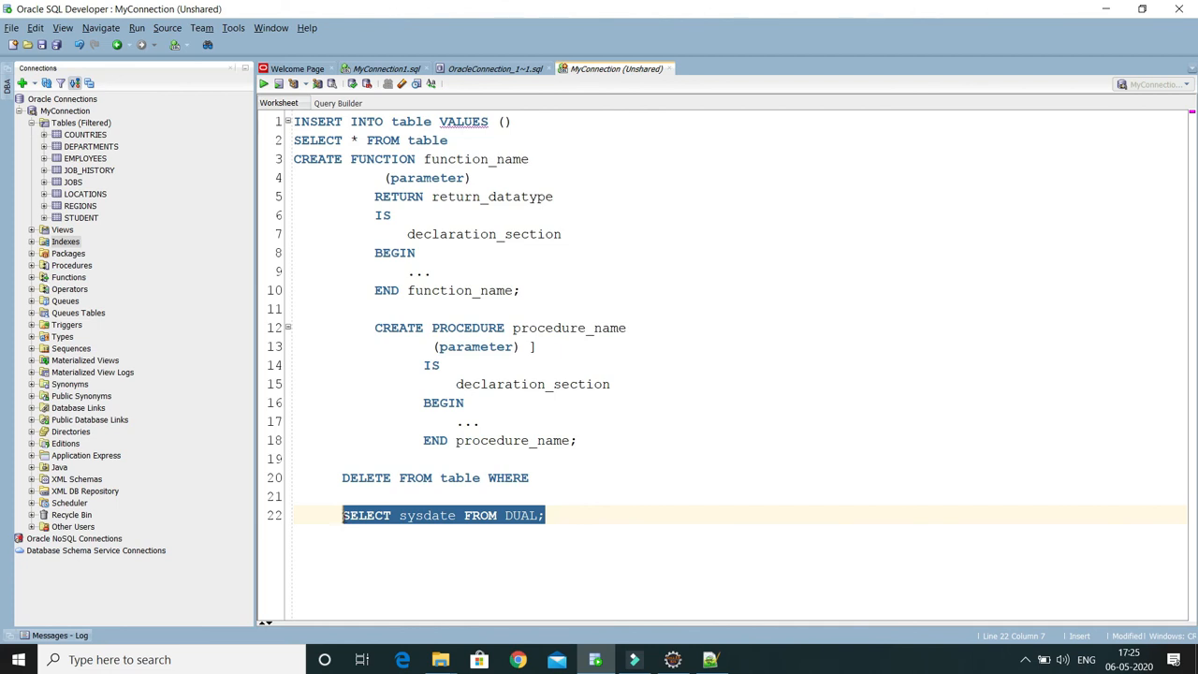
key(ctrl+Return)
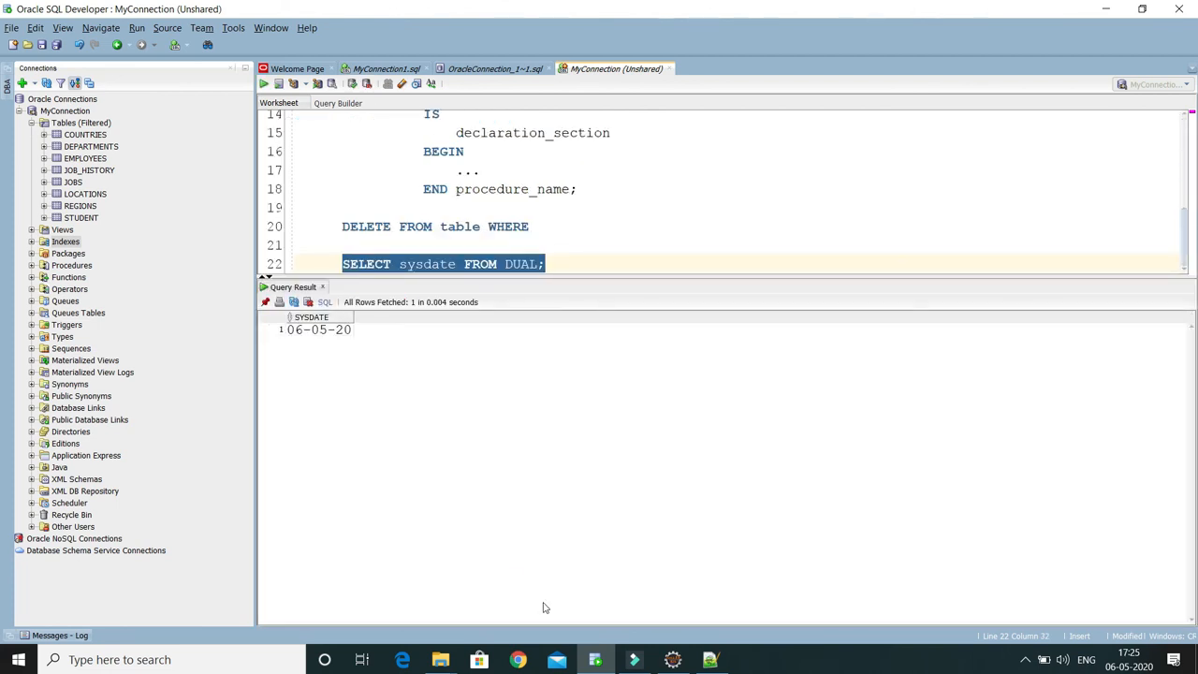
click(336, 334)
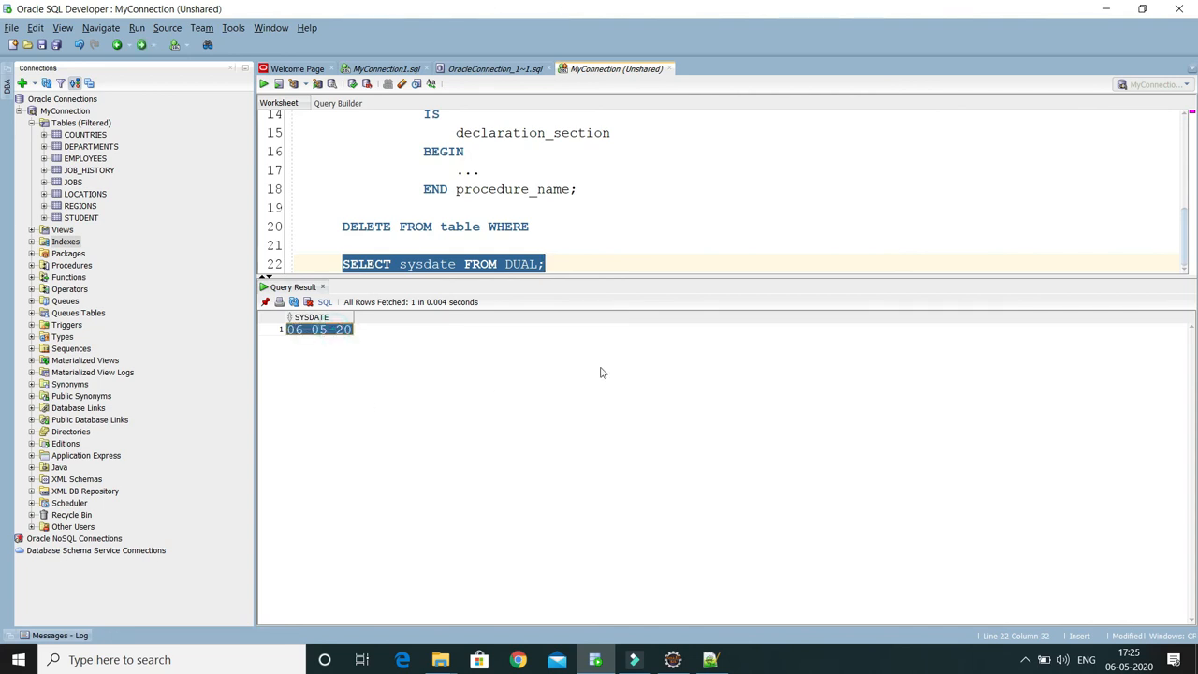
Enlarge the worksheet editor above the query result and review the inserted templates from line 1.
click(623, 245)
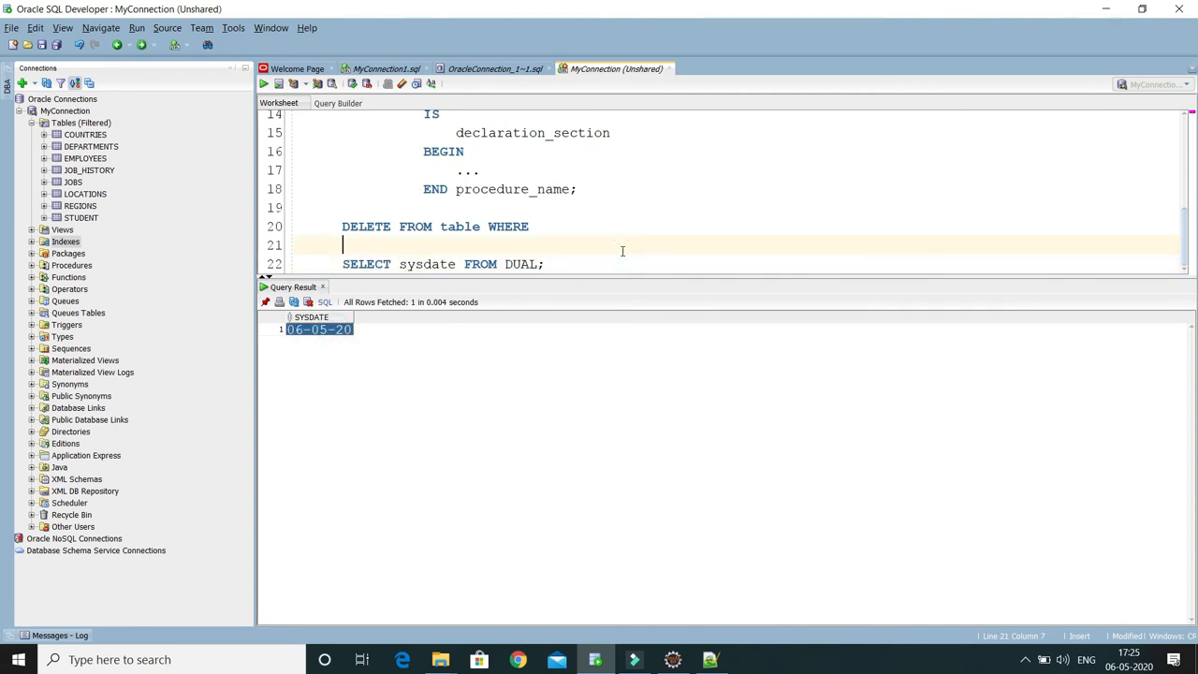
drag(631, 276, 638, 437)
click(633, 350)
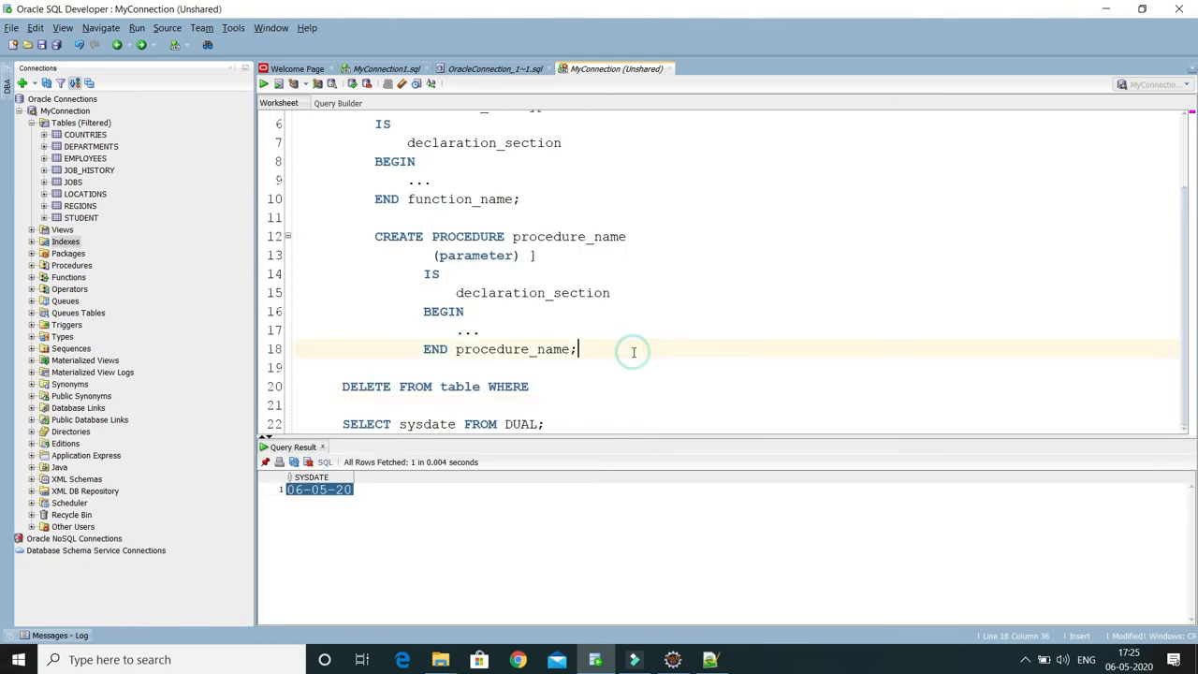
scroll(632, 351, up, 2)
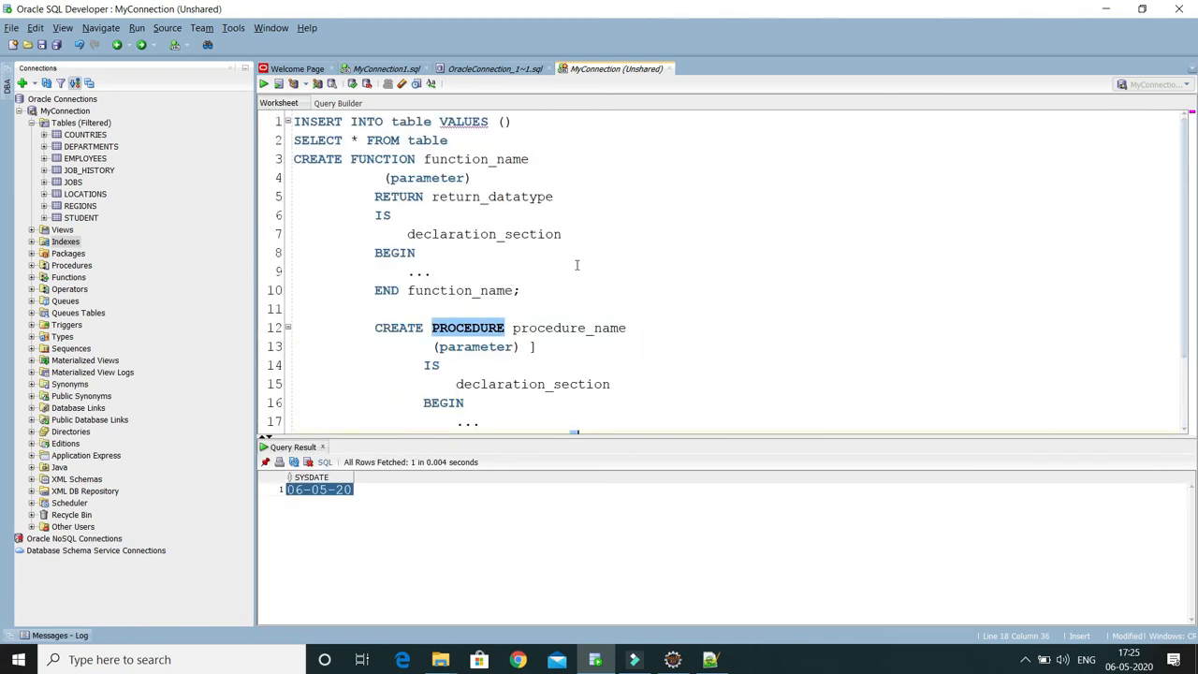